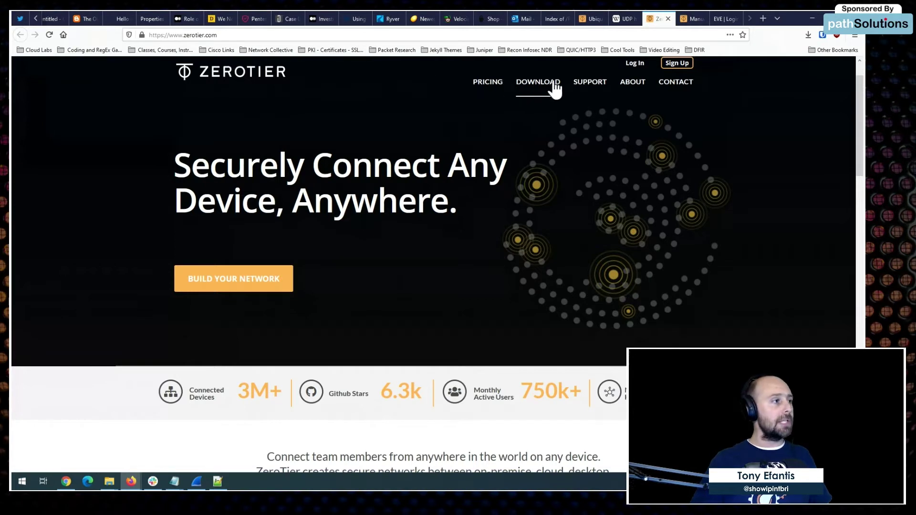
Step: Open the Root Server IP Addresses article in the Networking section of the ZeroTier Knowledge Base
mouse_move(579, 85)
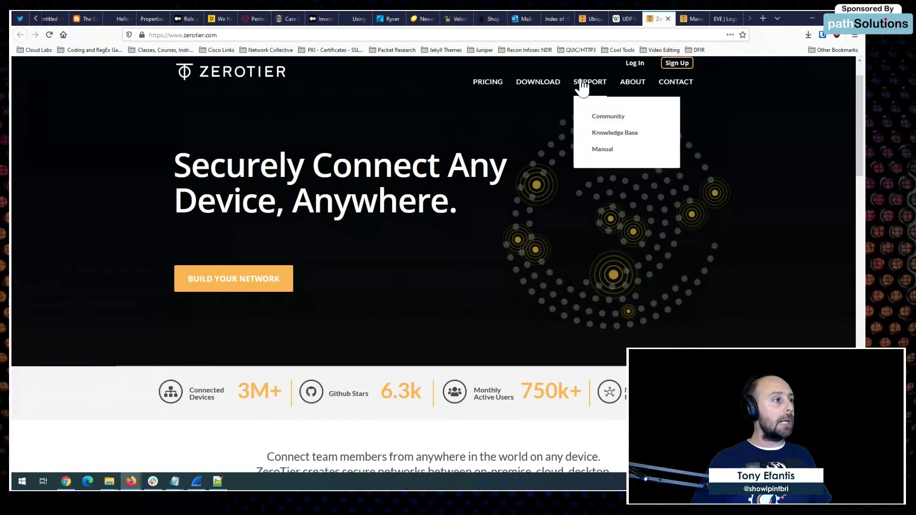
left_click(622, 134)
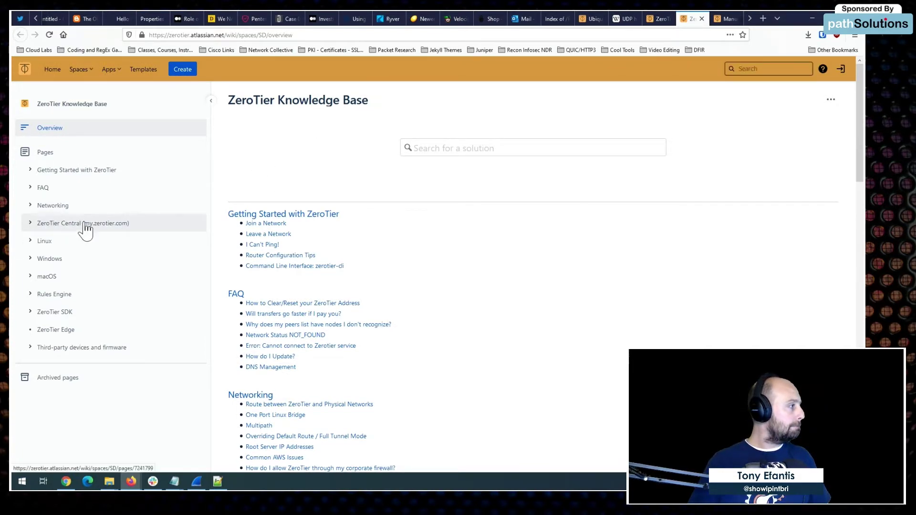
left_click(54, 208)
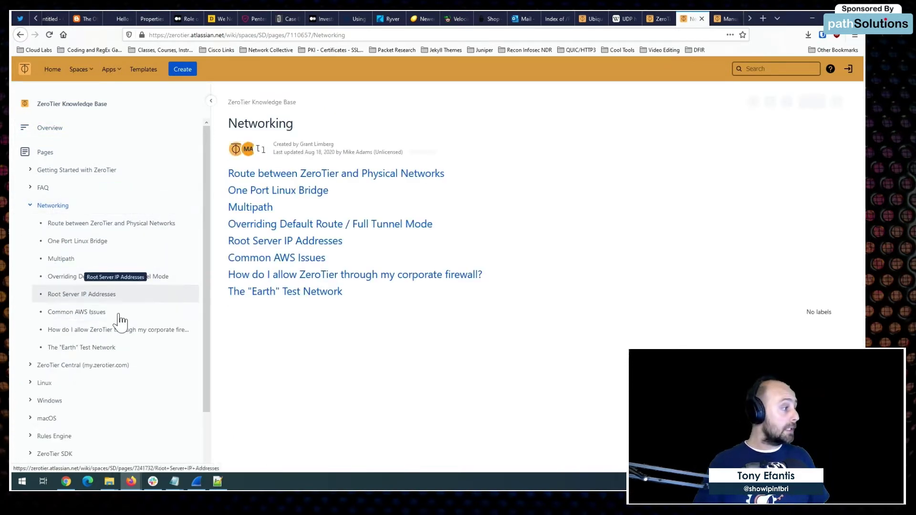
left_click(74, 297)
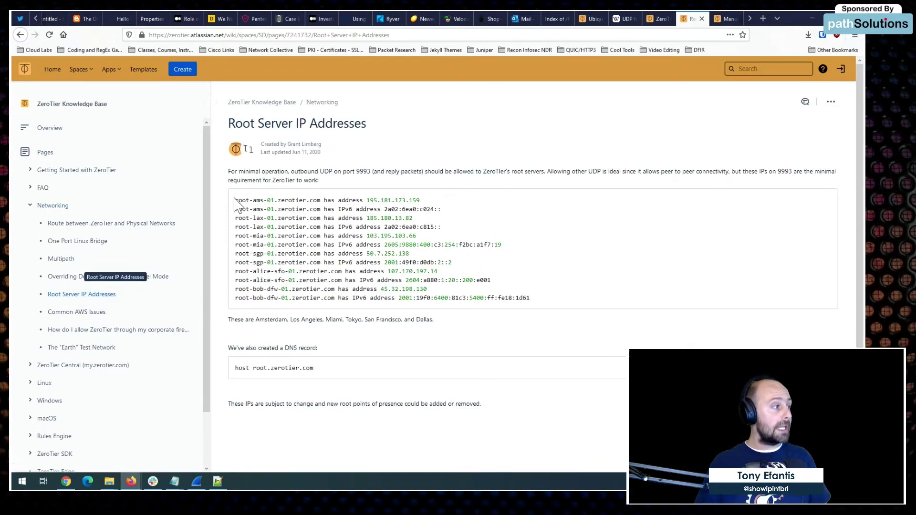
Step: Examine the root server address list, highlighting the whole list, the root-ams-01 IPv4 address and the start of its line
left_click_drag(237, 199, 548, 304)
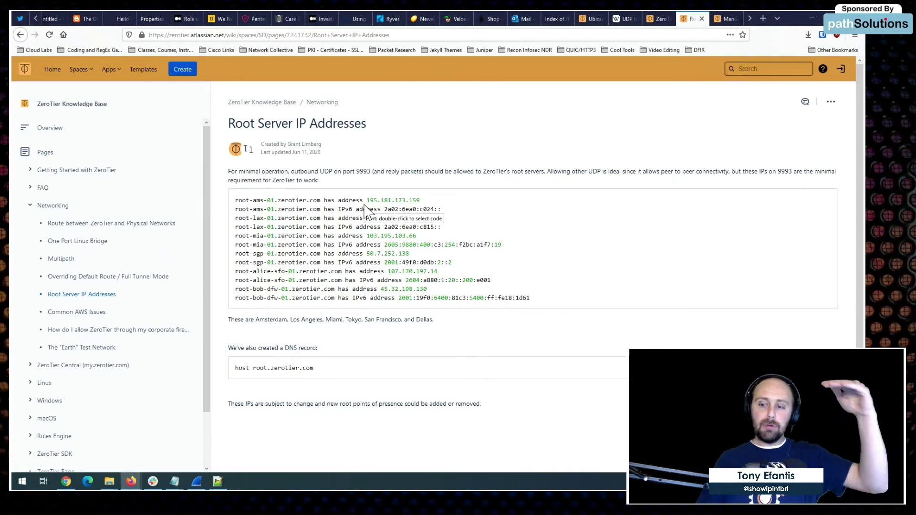
left_click_drag(235, 200, 531, 300)
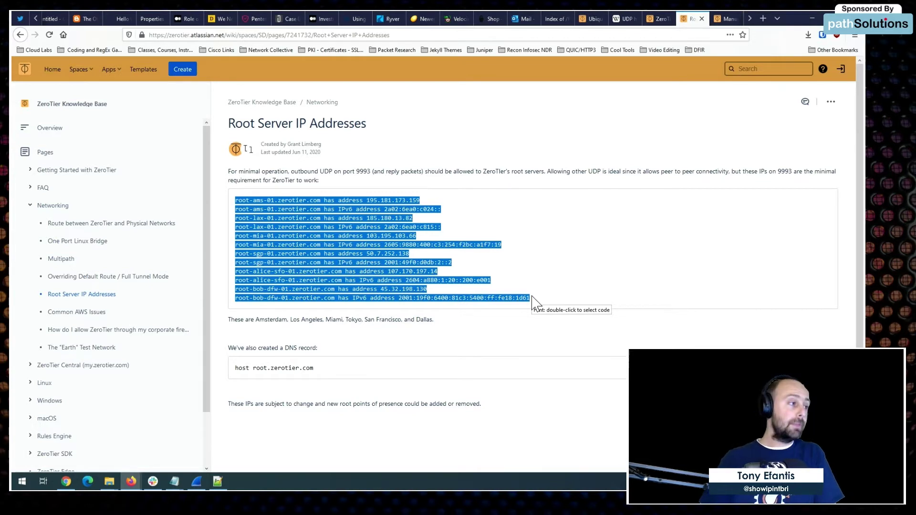
left_click(534, 302)
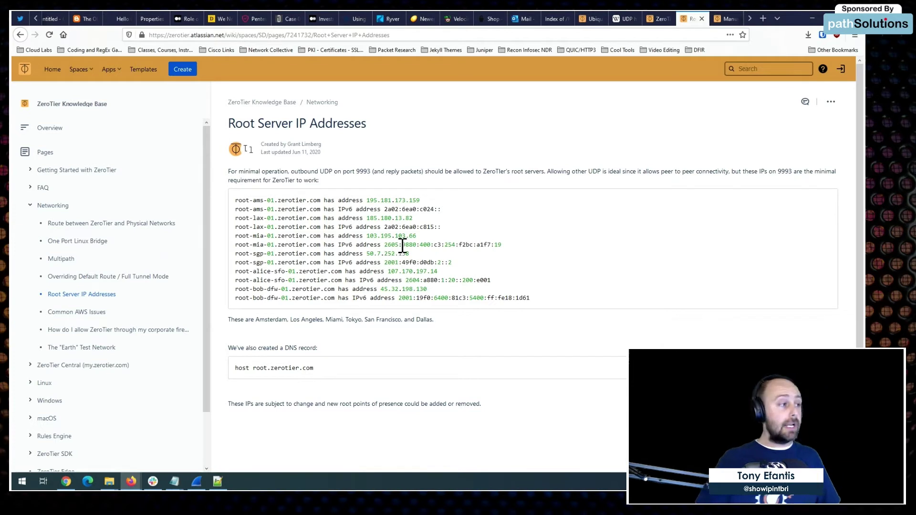
left_click_drag(367, 200, 420, 200)
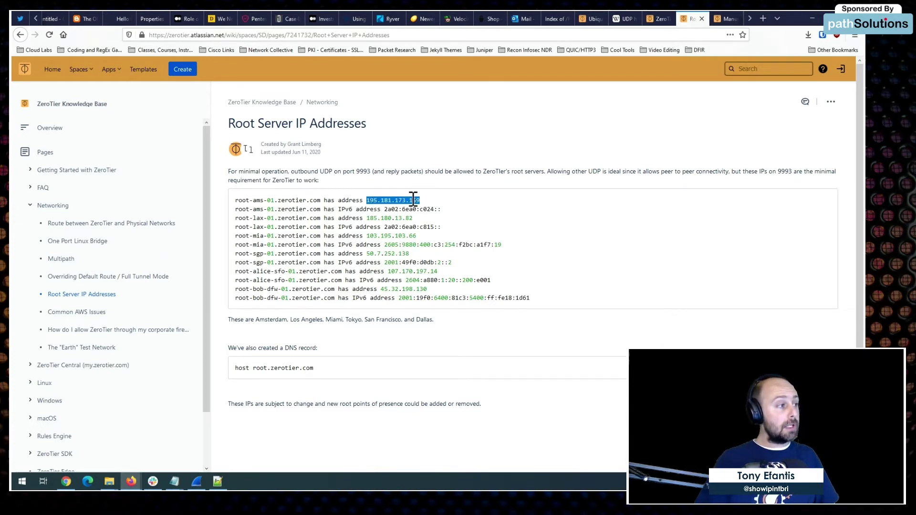
left_click(328, 213)
left_click_drag(235, 201, 366, 199)
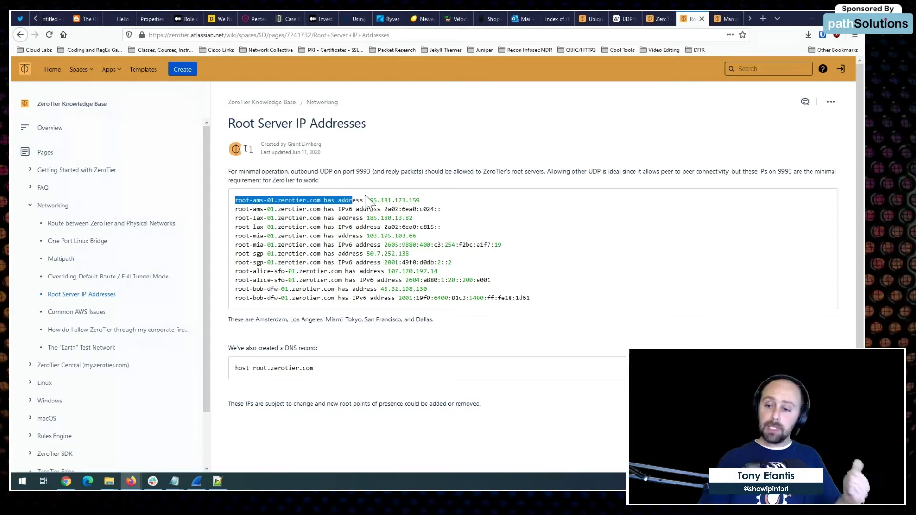
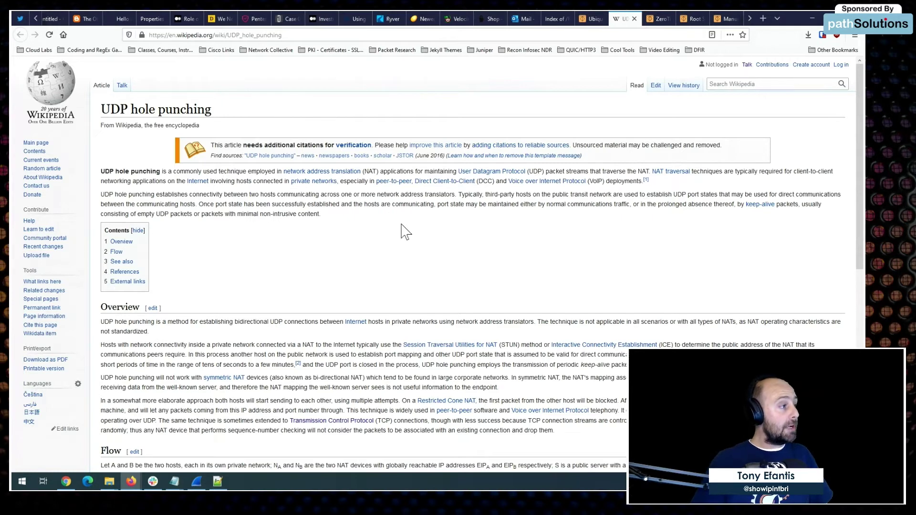
Step: Examine Wikipedia's UDP hole punching article, pointing out its URL and highlighting the ten steps of its Flow section
left_click(278, 35)
left_click(293, 34)
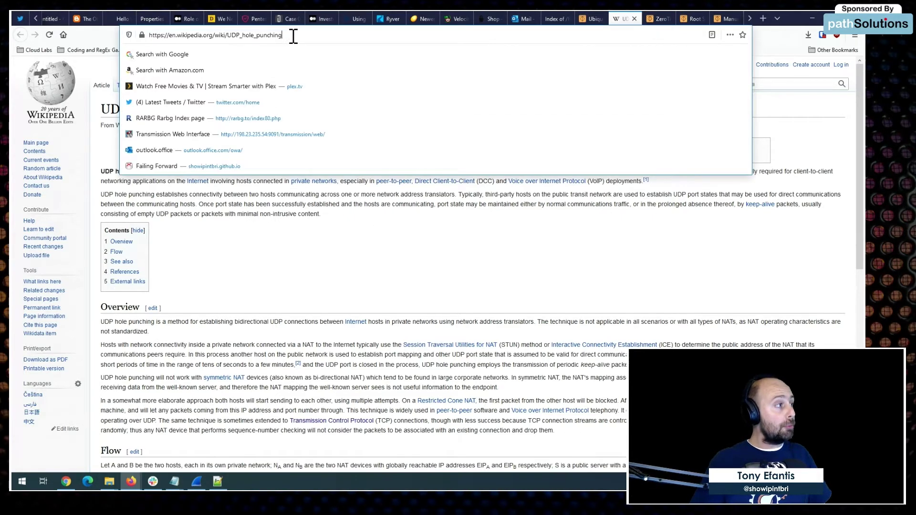
left_click(403, 270)
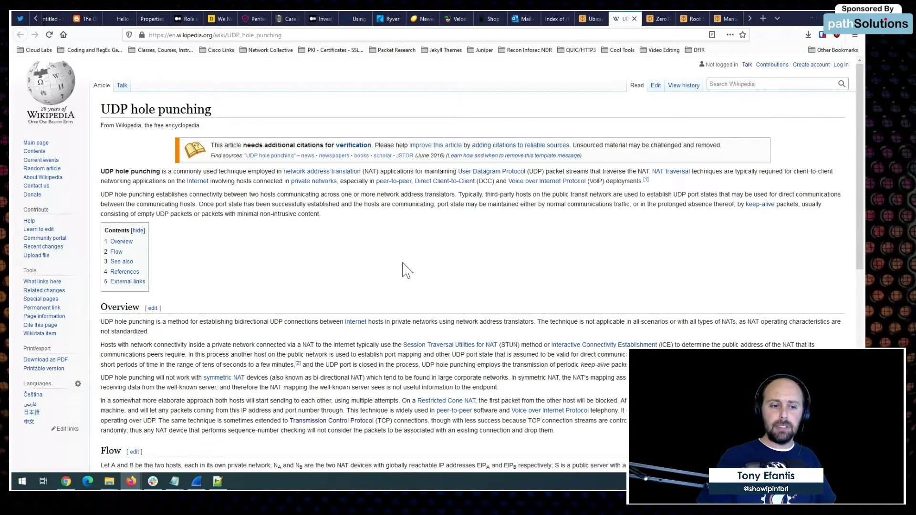
left_click(314, 35)
scroll(396, 287, "down", 4)
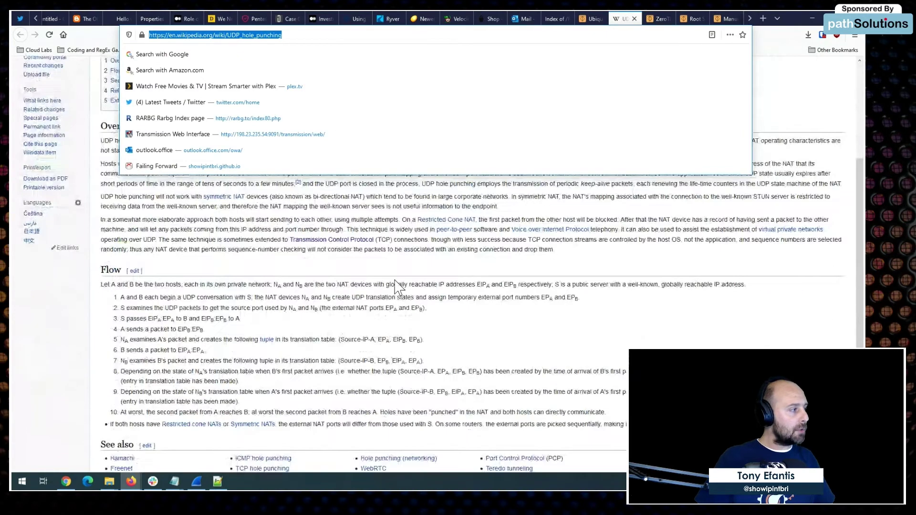
left_click_drag(100, 270, 557, 413)
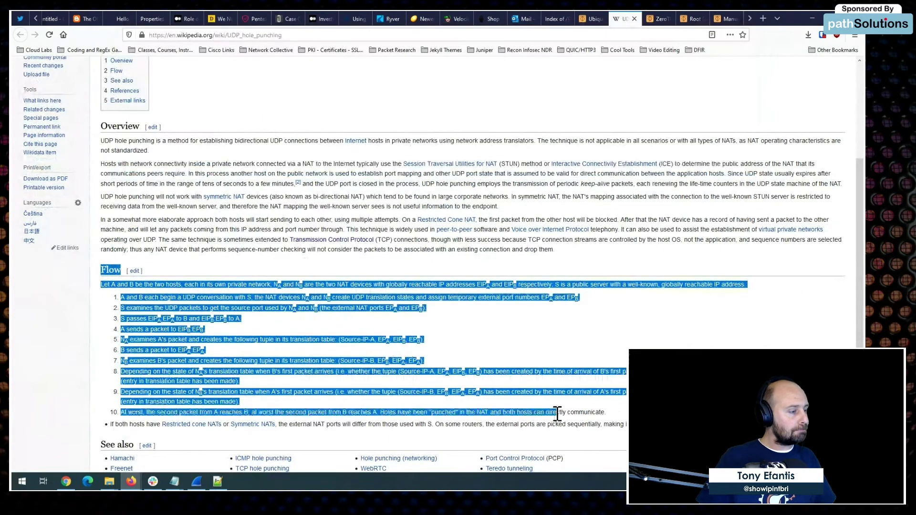
left_click(678, 84)
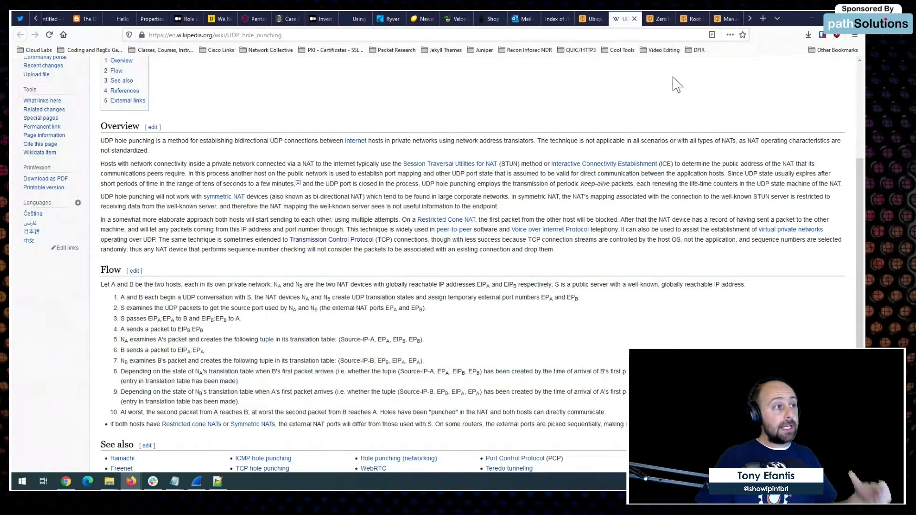
Step: Return to the ZeroTier home page and open the Manual from the site's support resources
left_click(663, 24)
left_click(696, 24)
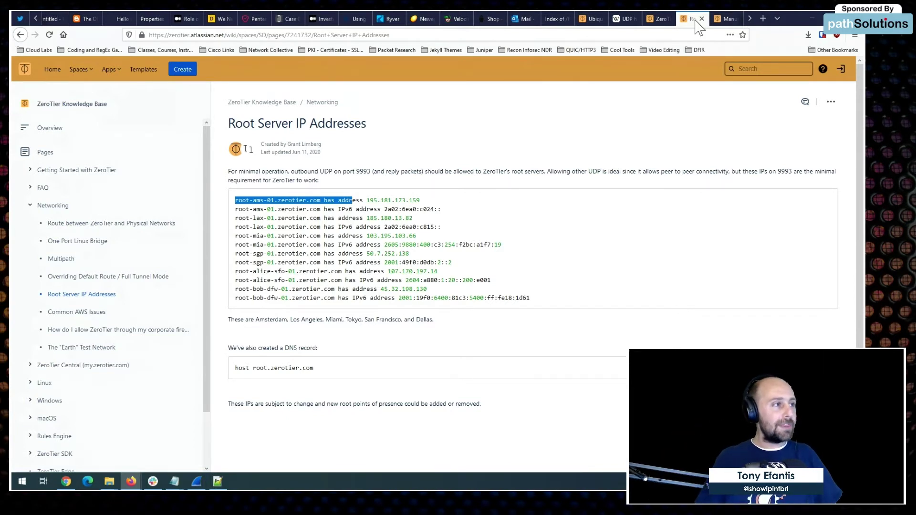
left_click(728, 19)
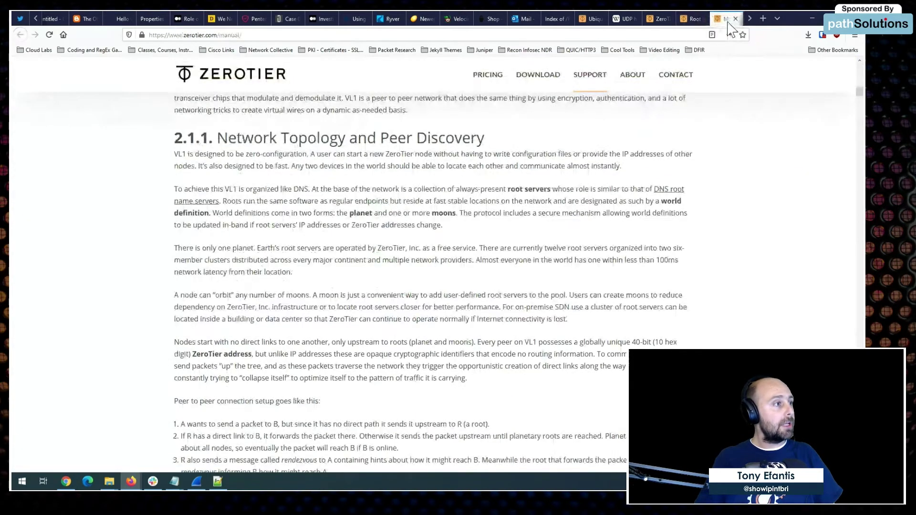
left_click(235, 84)
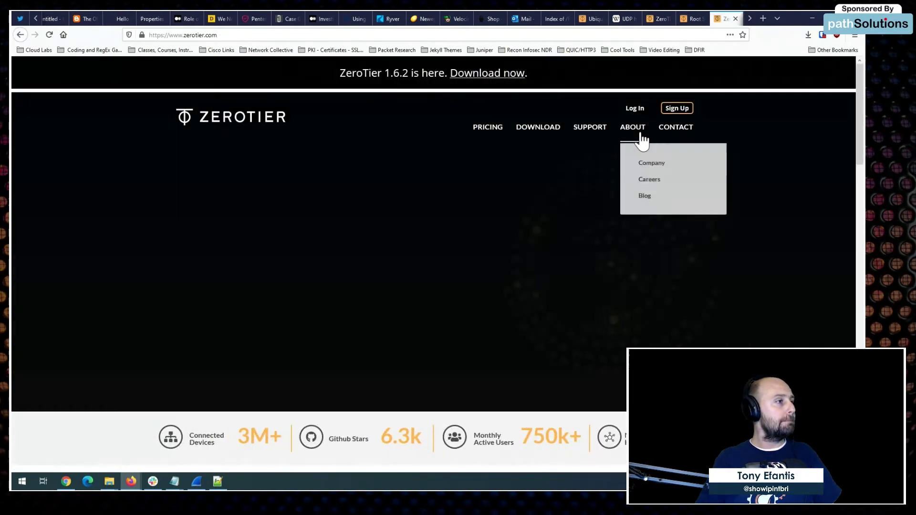
mouse_move(591, 138)
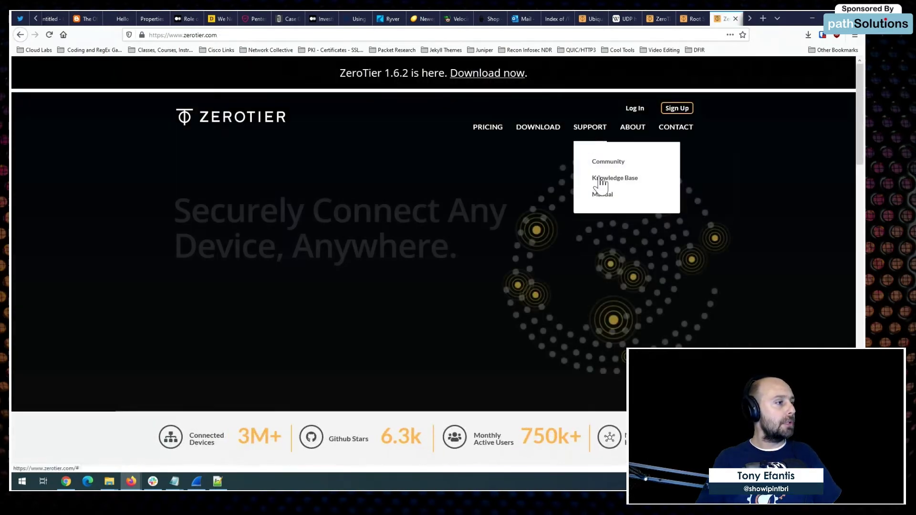
left_click(603, 196)
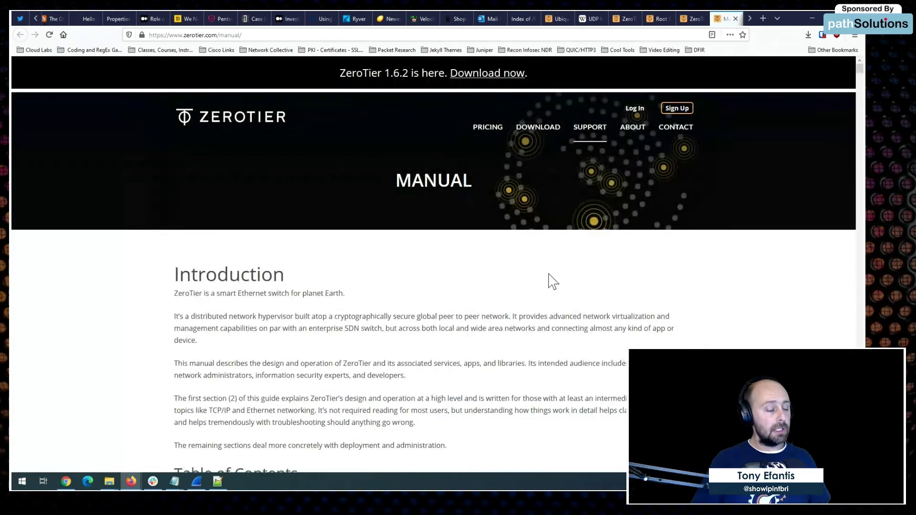
Step: Review the manual from its introduction and table of contents to section 2.1.1, highlighting "VL1" in the section 2.1 heading
scroll(552, 277, "down", 3)
scroll(544, 271, "down", 2)
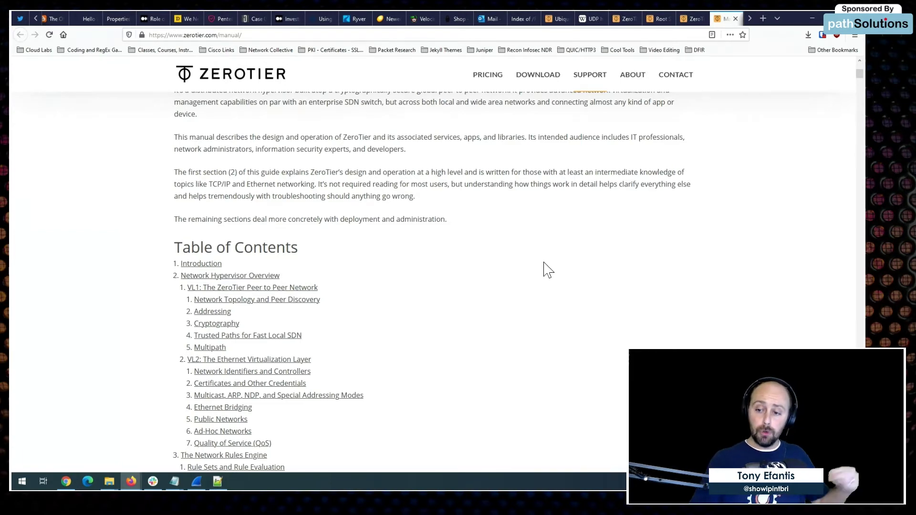
scroll(548, 270, "down", 5)
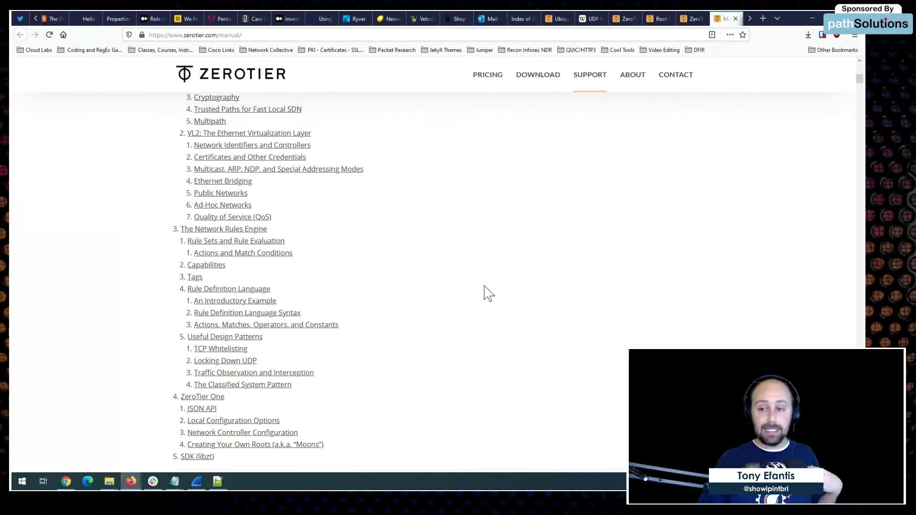
scroll(493, 290, "down", 2)
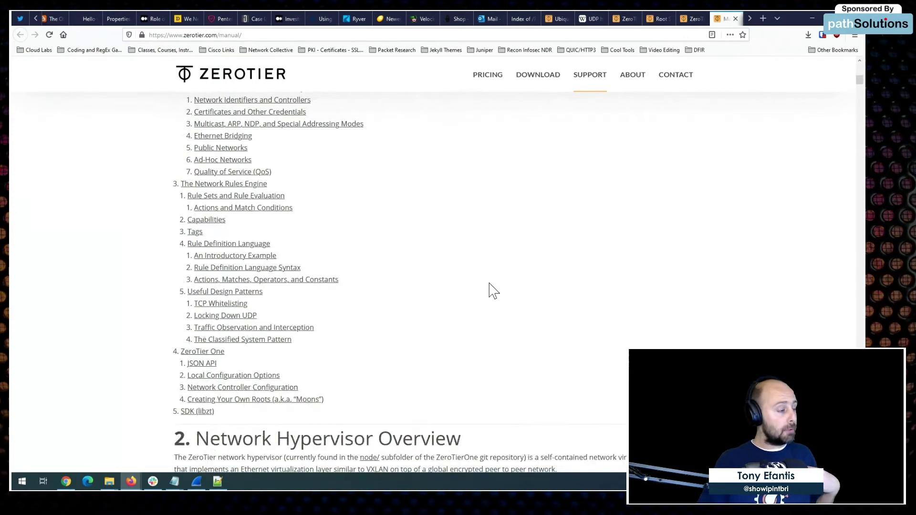
scroll(493, 290, "down", 5)
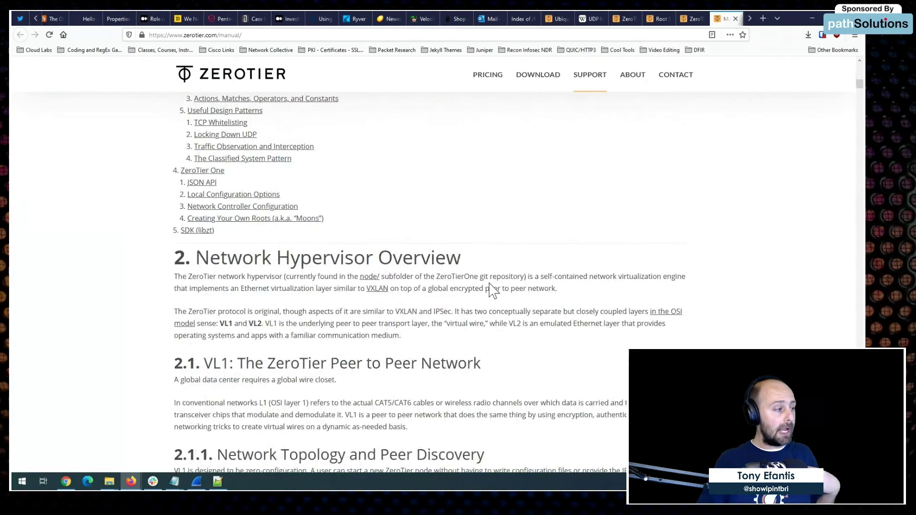
scroll(493, 291, "down", 1)
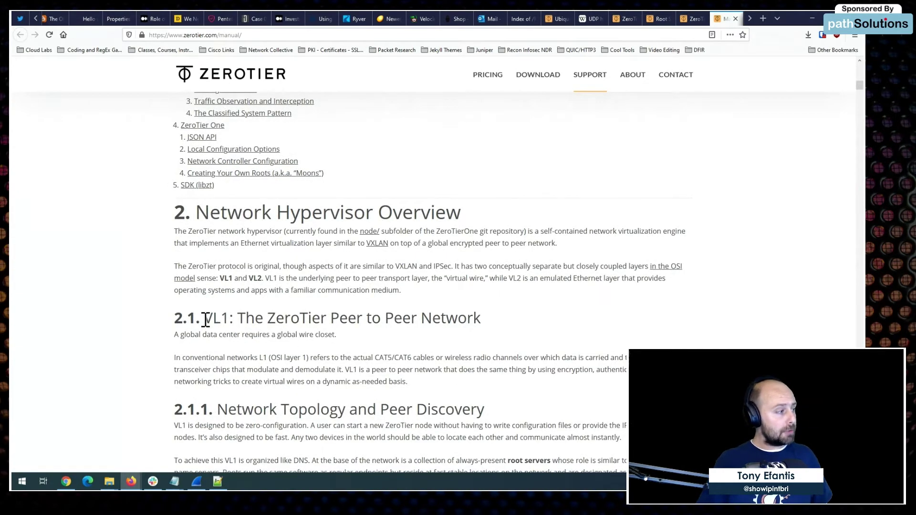
left_click_drag(205, 319, 230, 319)
scroll(389, 311, "down", 2)
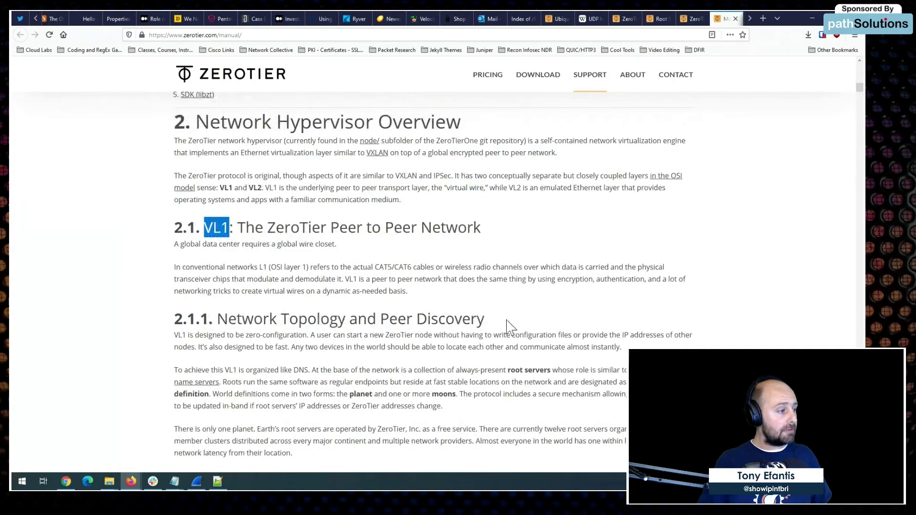
scroll(510, 327, "down", 1)
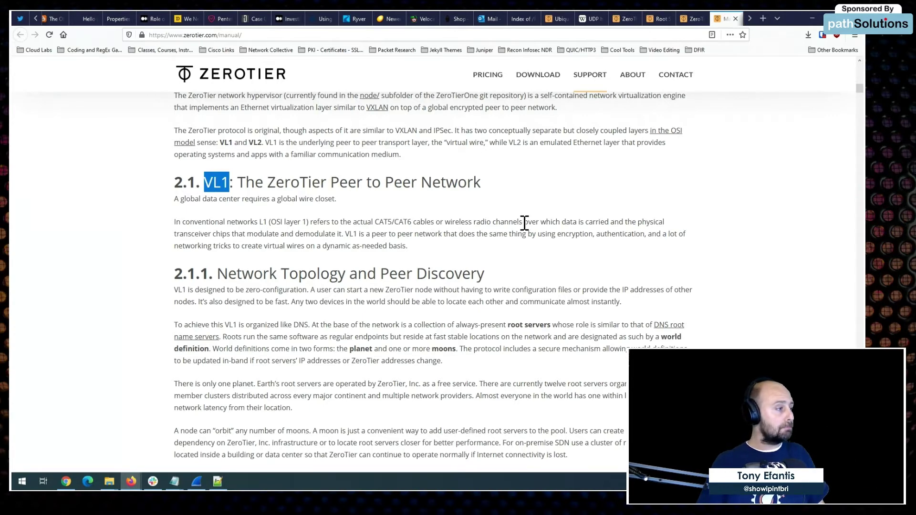
scroll(525, 222, "down", 2)
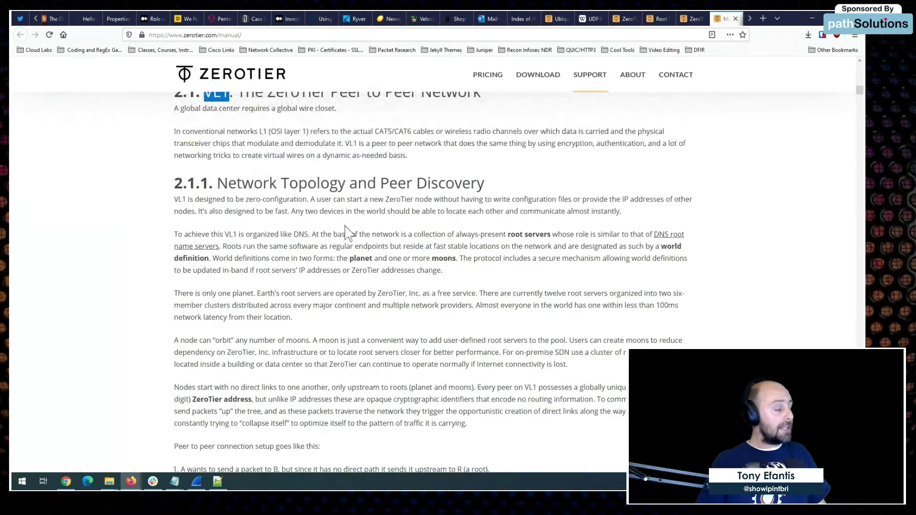
Step: Highlight "root servers" in section 2.1.1, Network Topology and Peer Discovery, then clear the selection
left_click_drag(508, 234, 551, 236)
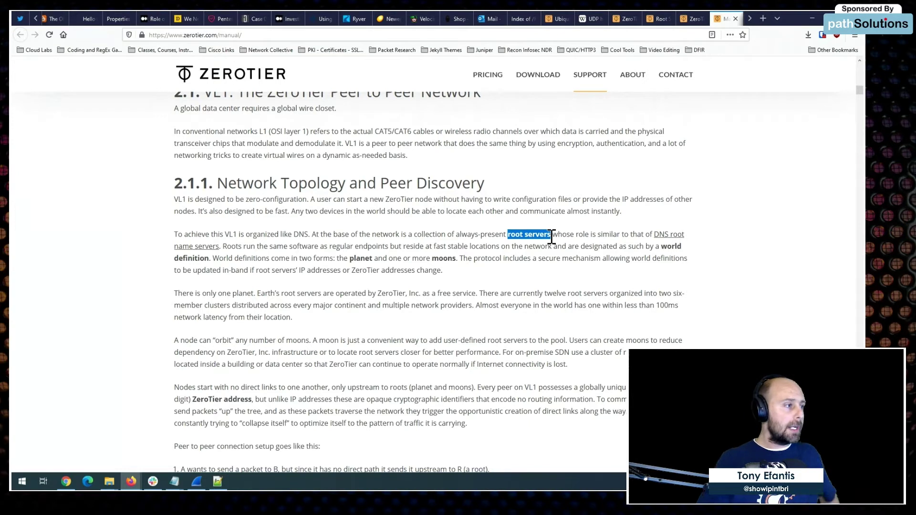
left_click(552, 236)
left_click_drag(508, 234, 551, 236)
left_click(559, 235)
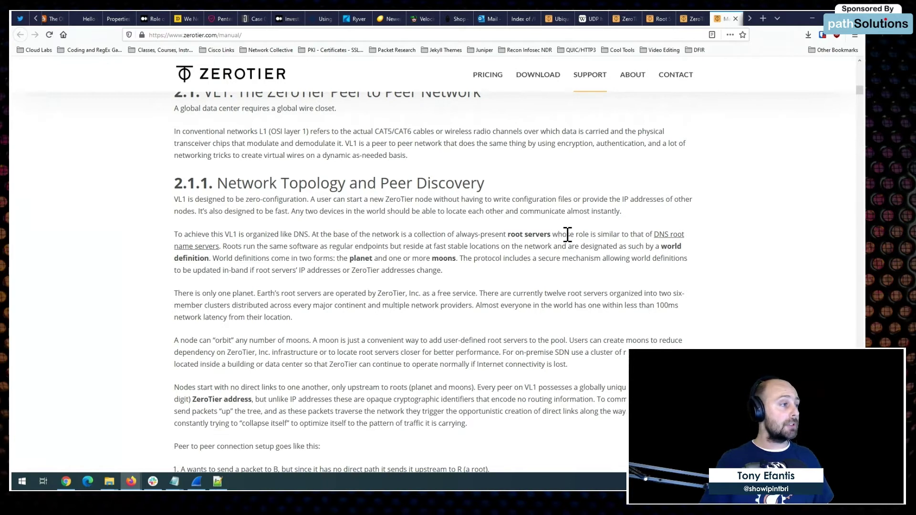
Step: Examine the world definition terms in section 2.1.1, highlighting "planet" and "moons" in the second paragraph
left_click_drag(662, 247, 667, 248)
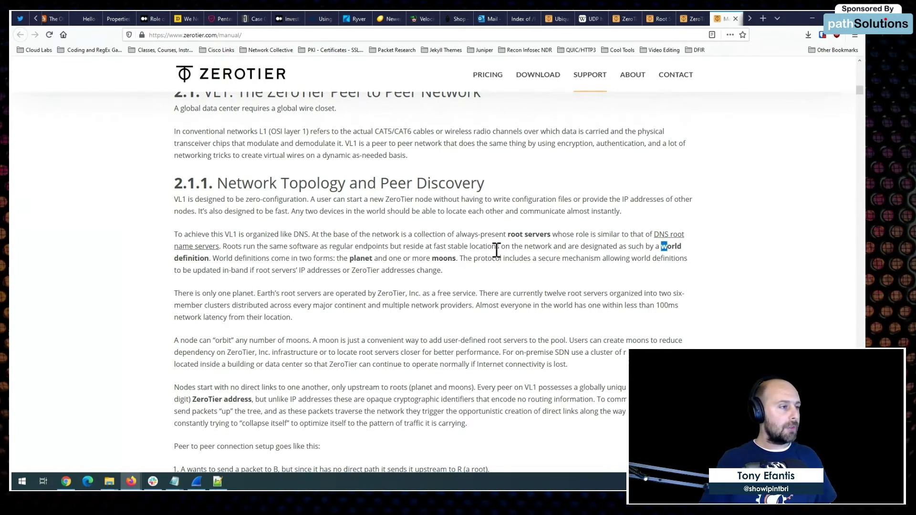
double_click(355, 258)
double_click(442, 259)
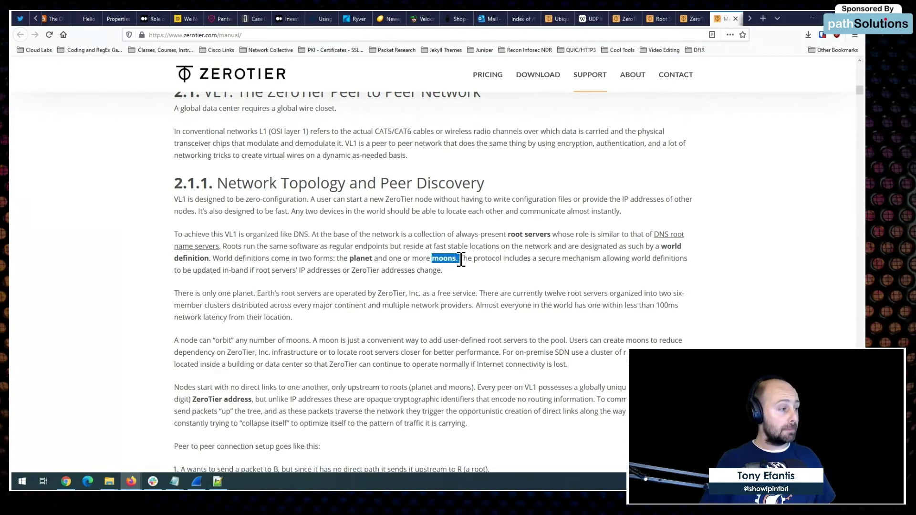
left_click(480, 263)
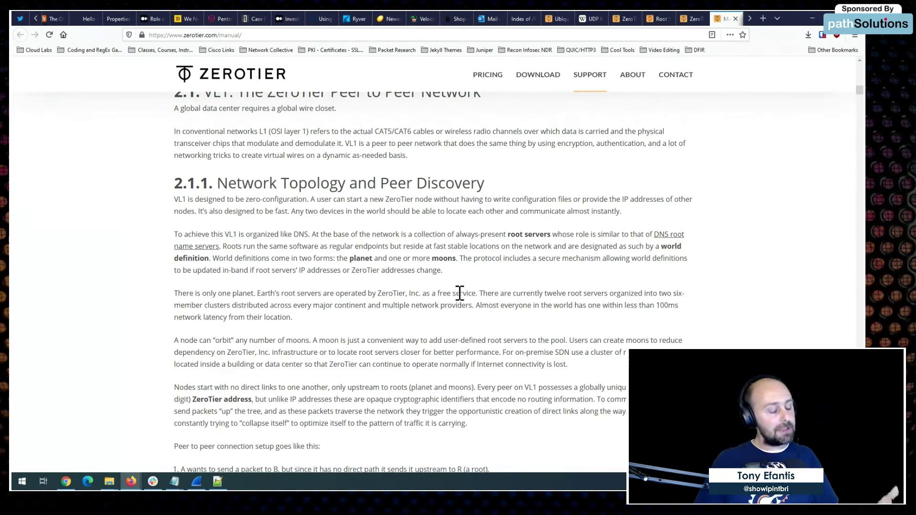
double_click(371, 258)
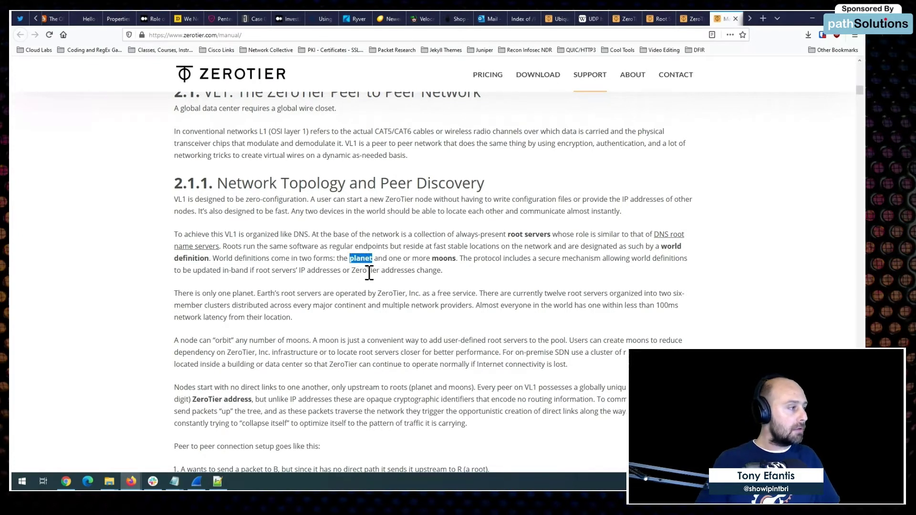
left_click_drag(372, 260, 349, 261)
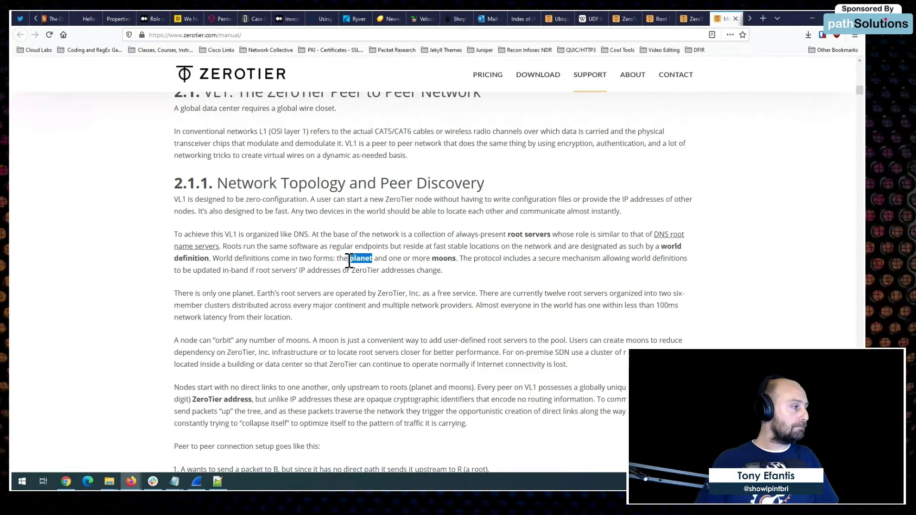
Step: Highlight "moons" in the second paragraph of section 2.1.1, then clear the selection
left_click_drag(433, 260, 457, 261)
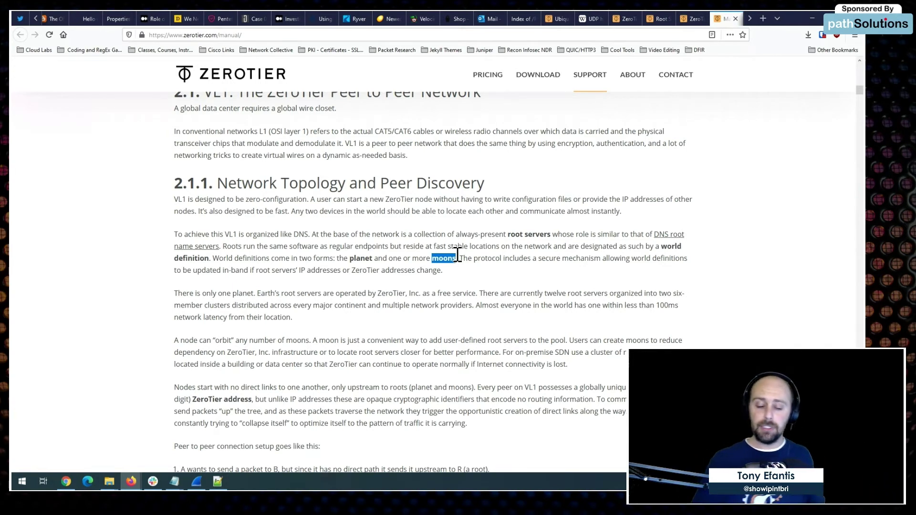
left_click(615, 236)
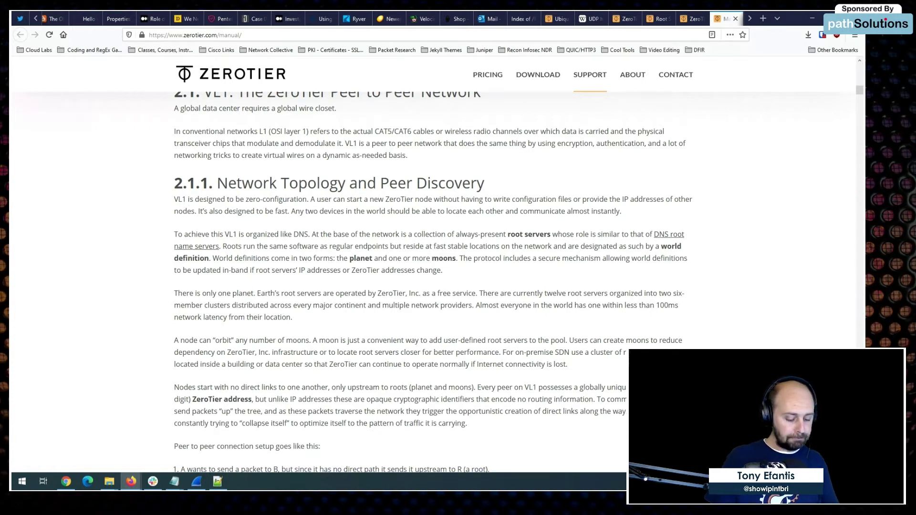
Step: Switch to the Wireshark capture and select packet 152, sent from 198.23.235.54 to 192.168.1.133
key("alt+Tab")
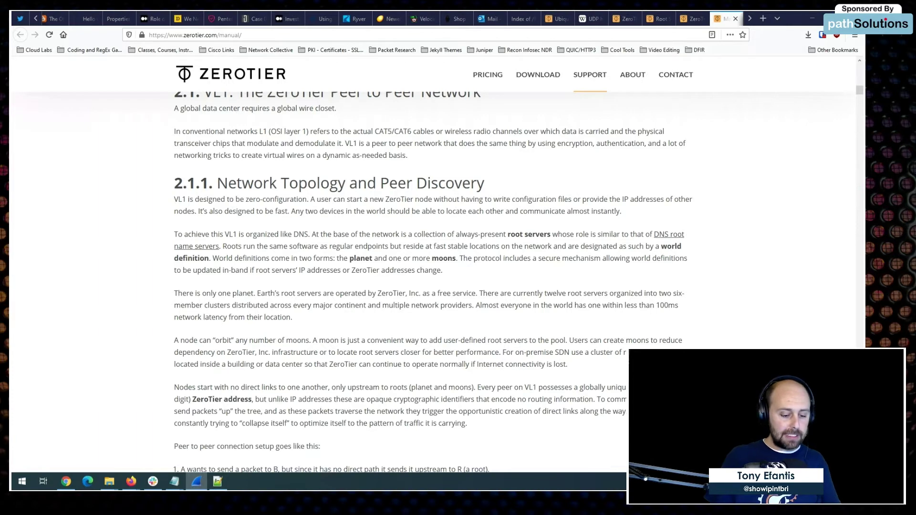
key("super+Up")
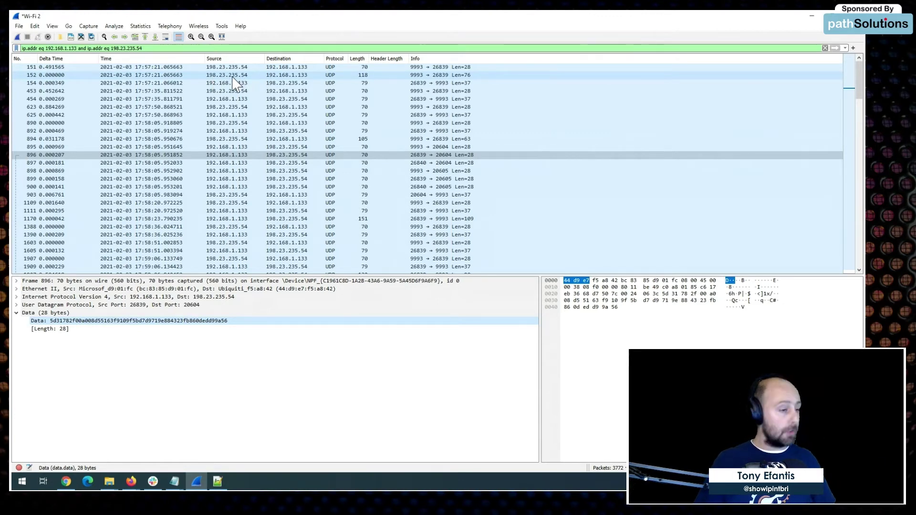
left_click(271, 75)
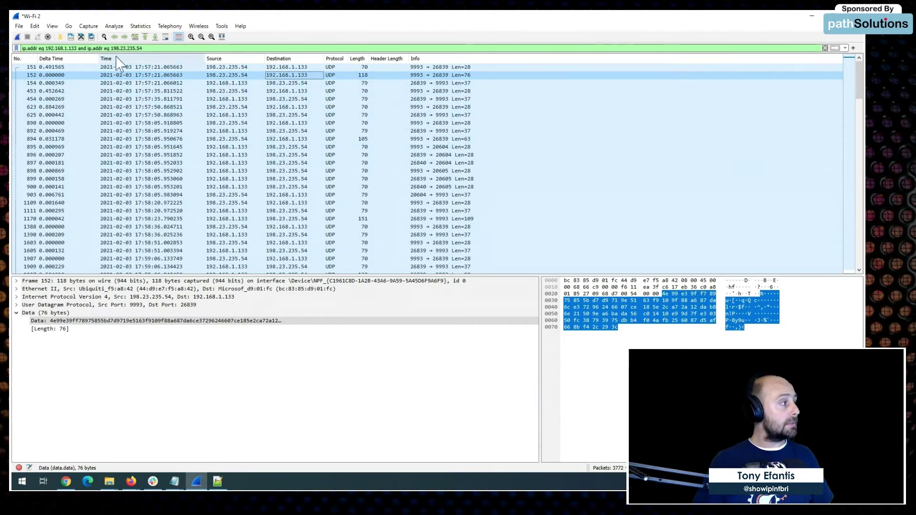
Step: Highlight the whole display filter "ip.addr eq 192.168.1.133 and ip.addr eq 198.23.235.54"
left_click(183, 48)
left_click_drag(22, 48, 138, 48)
left_click(162, 48)
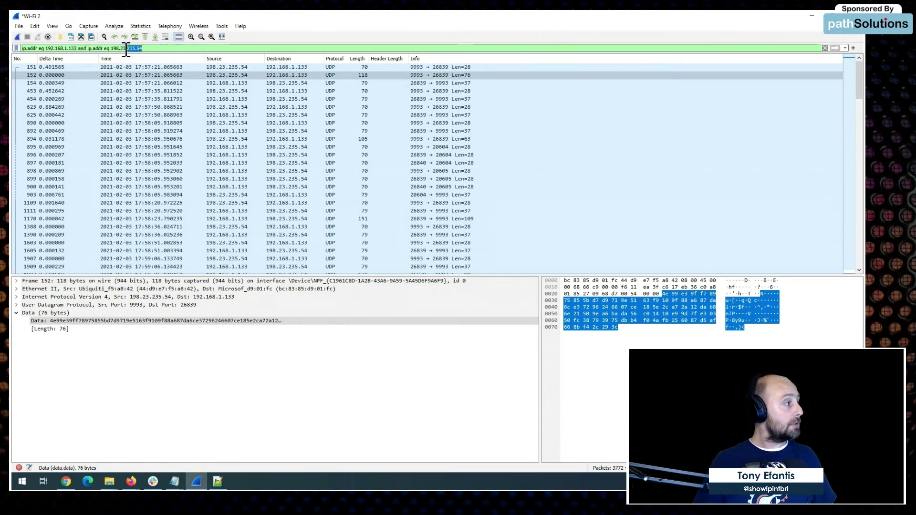
left_click(21, 48, "shift")
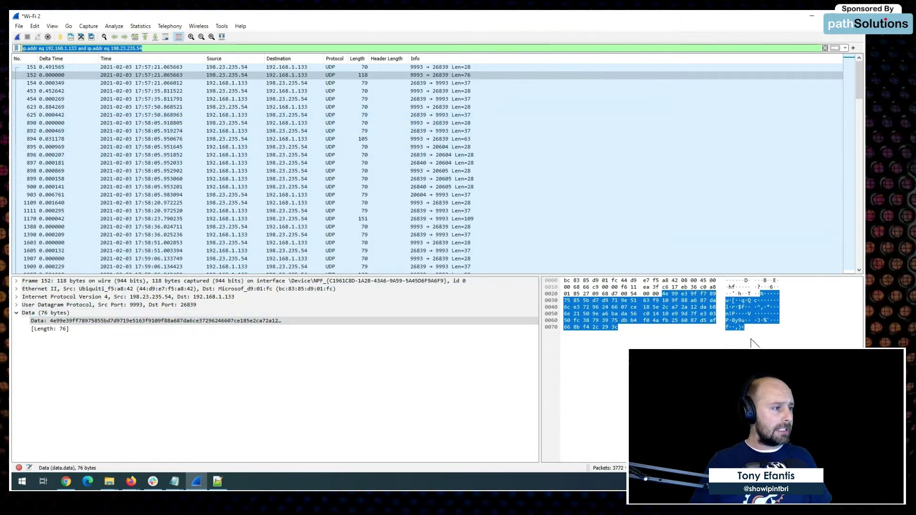
Step: Examine the filtered UDP packets one by one, from packet 154 down to packet 2004
left_click(462, 84)
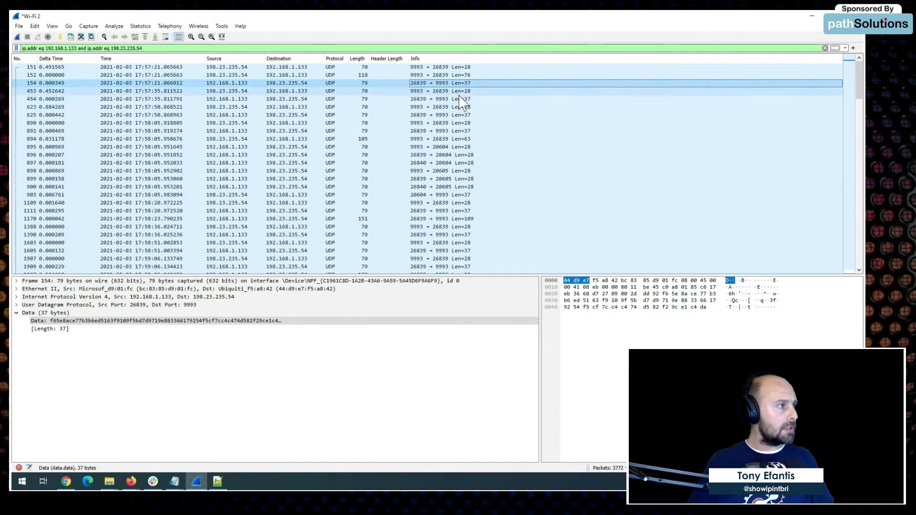
left_click(459, 92)
key("Down")
key("Down")
key("Down")
key("Down")
key("Down")
key("Down")
key("Down")
key("Down")
key("Down")
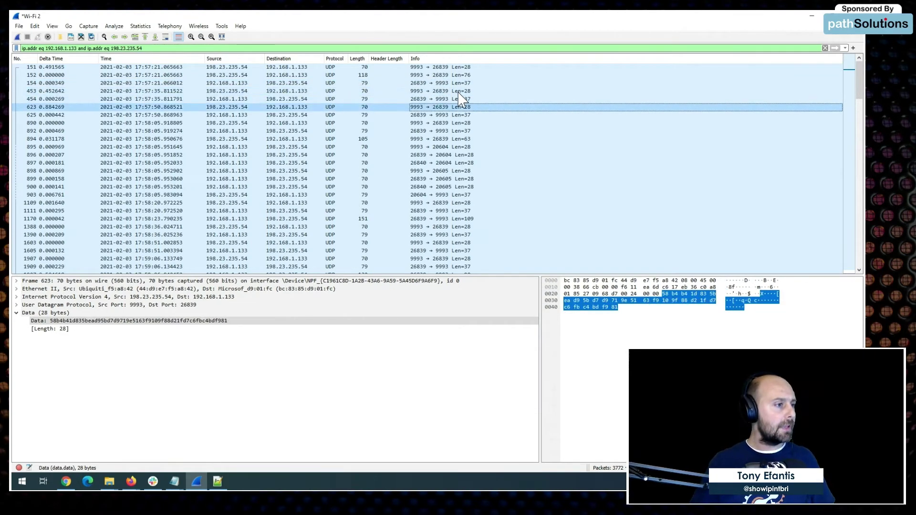
key("Down")
key("Down")
key("Down")
key("Down")
key("Down")
key("Down")
key("Down")
key("Down")
key("Down")
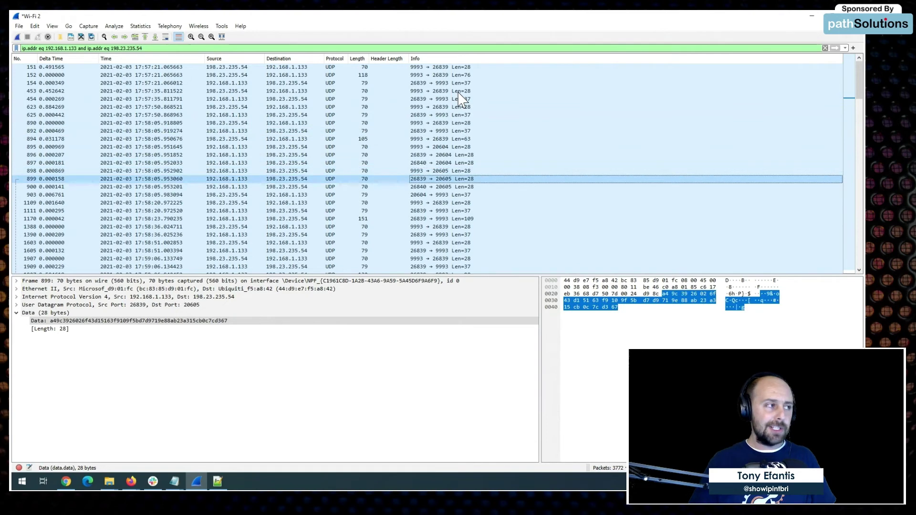
key("Down")
key("Down")
key("Down")
key("Down")
key("Down")
key("Down")
key("Down")
key("Down")
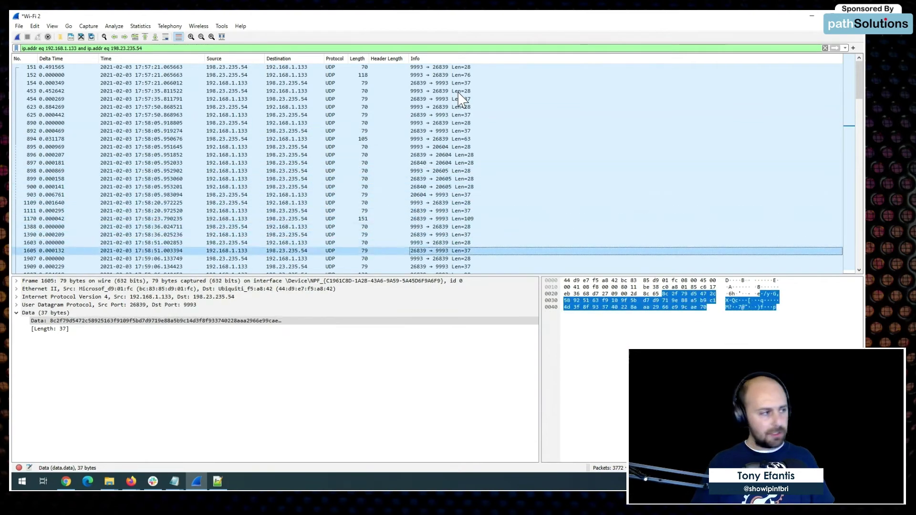
key("Down")
key("Down")
key("Down")
key("Down")
key("Down")
key("Down")
key("Down")
key("Down")
key("Down")
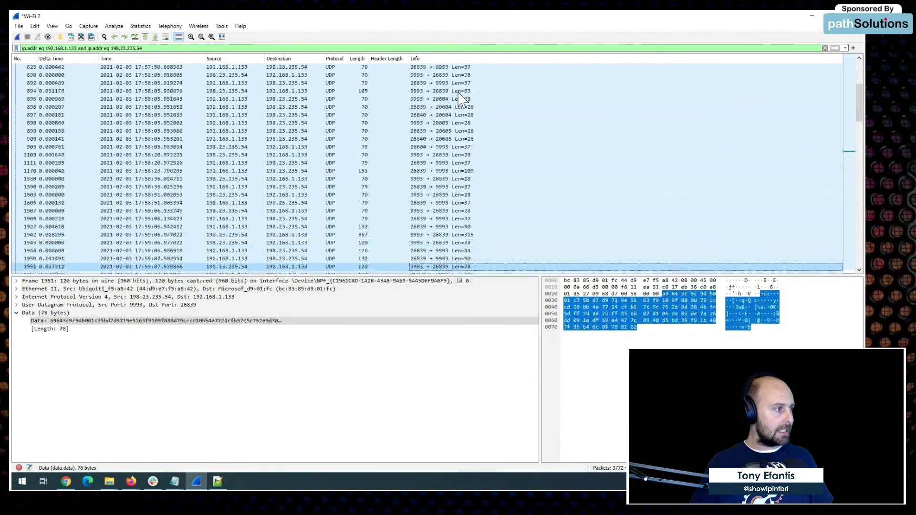
key("Down")
key("Down")
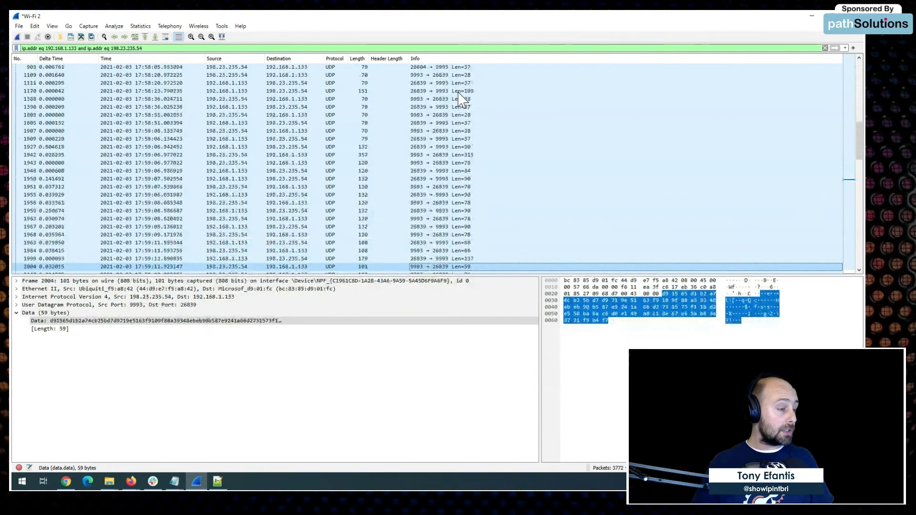
Step: Go back up through the packets to packet 151 and select its Data field to examine the 28-byte payload
key("Up")
key("Up")
key("Up")
key("Up")
key("Up")
key("Up")
key("Up")
key("Up")
key("Up")
key("Up")
key("Up")
key("Up")
key("Up")
key("Up")
key("Up")
key("Up")
key("Up")
key("Up")
key("Up")
key("Up")
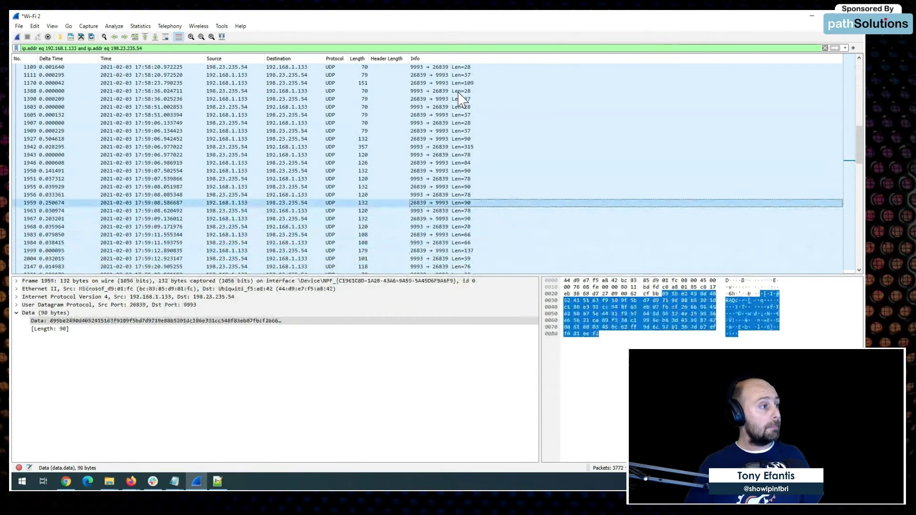
key("Up")
key("Up")
key("Up")
key("Up")
key("Up")
key("Up")
key("Up")
key("Up")
key("Up")
key("Up")
key("Up")
key("Up")
key("Up")
key("Up")
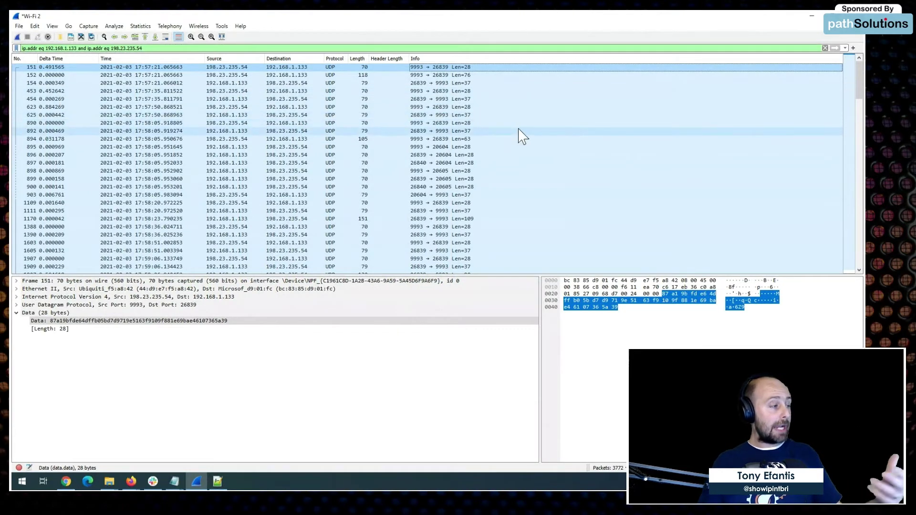
left_click(141, 322)
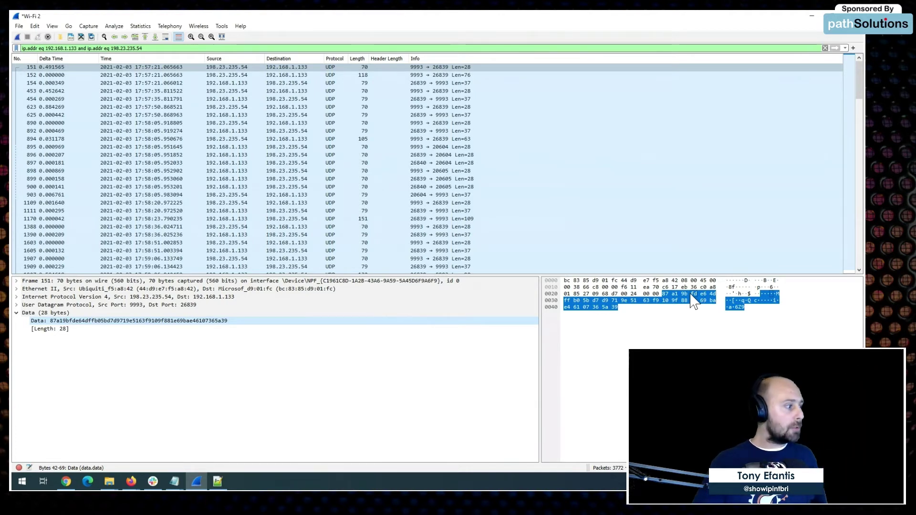
Step: Switch to testtesttext.txt in Notepad at full window size and examine the list of copied packet payloads
left_click(176, 484)
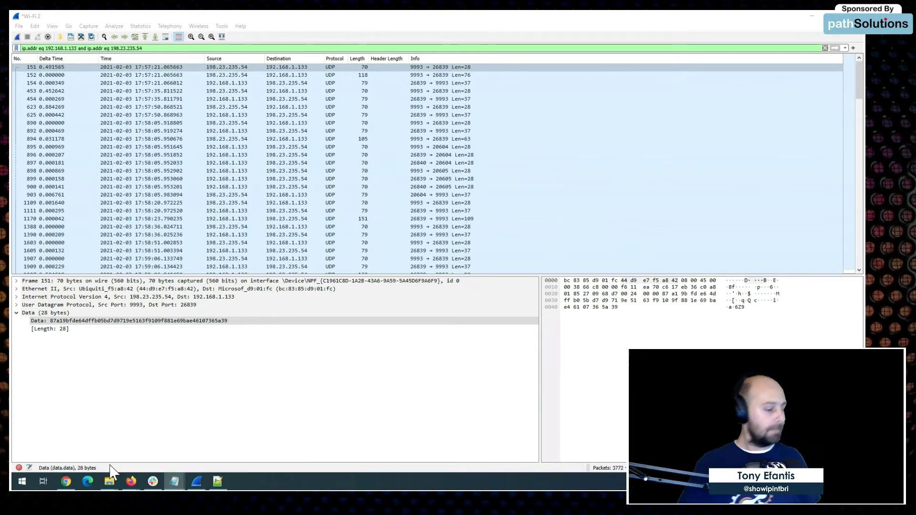
key("alt+Tab")
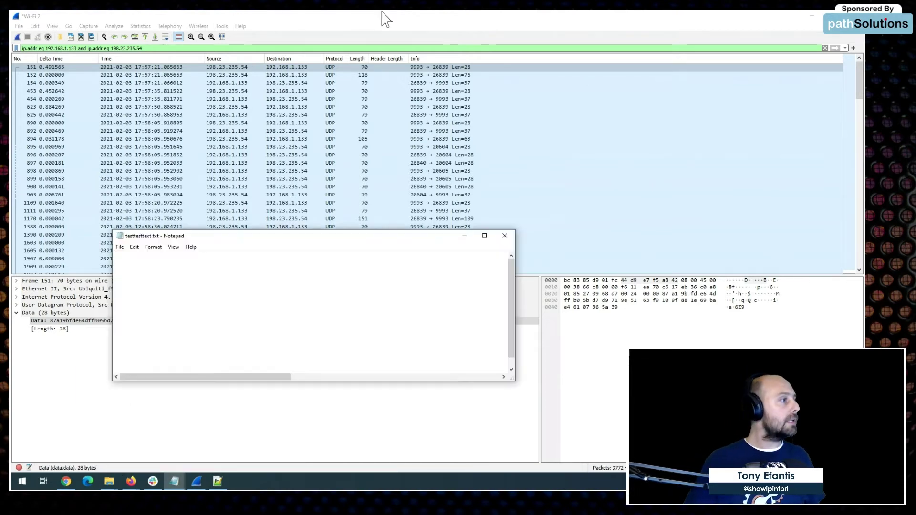
key("alt+Tab")
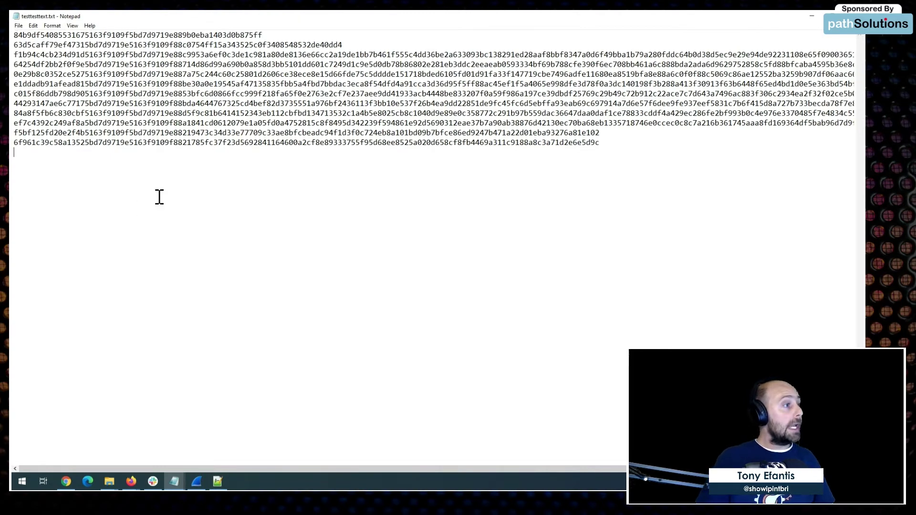
left_click_drag(272, 469, 150, 468)
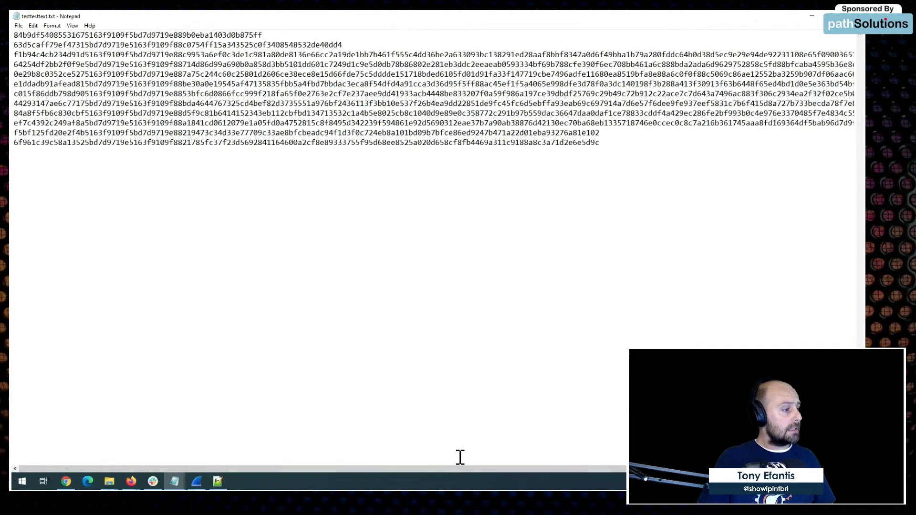
left_click_drag(466, 470, 516, 469)
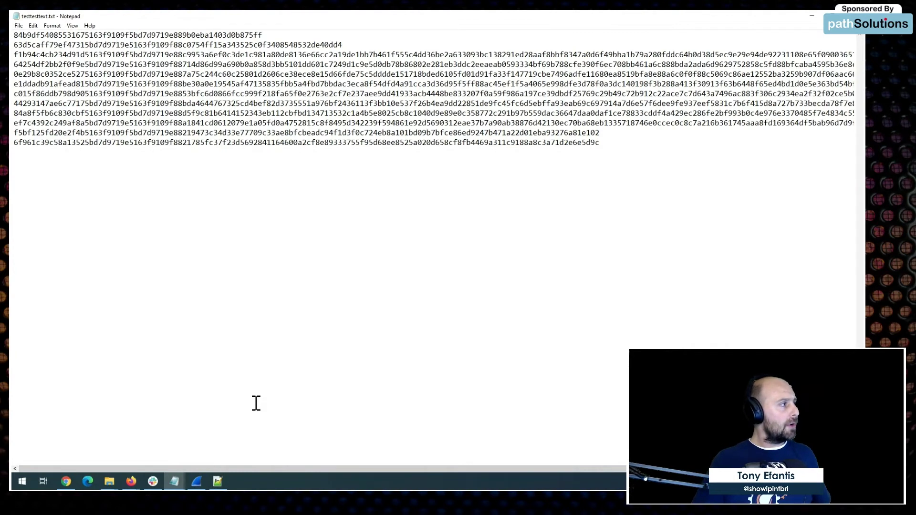
Step: Highlight the recurring byte "88" in successive payload lines of testtesttext.txt, from the first line down to the one starting f5bf125fd20e2f4b
left_click_drag(173, 35, 177, 35)
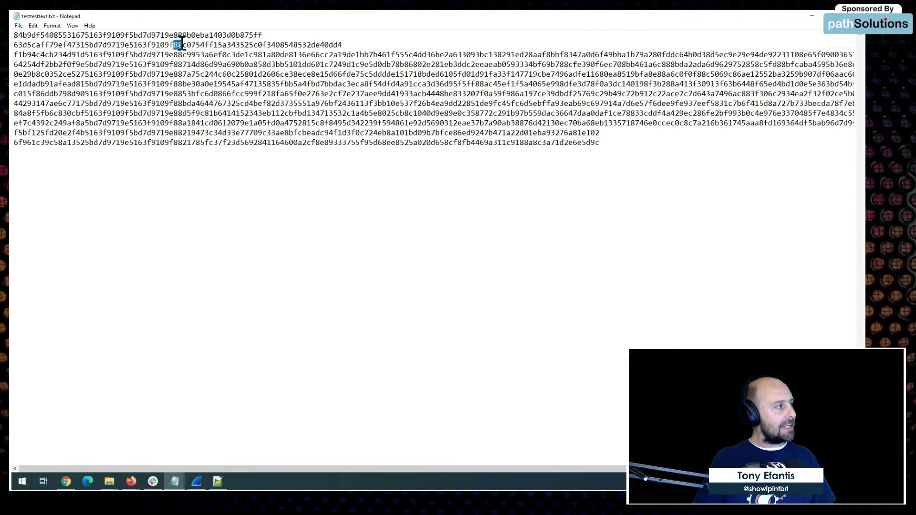
left_click_drag(173, 53, 180, 64)
left_click(175, 74)
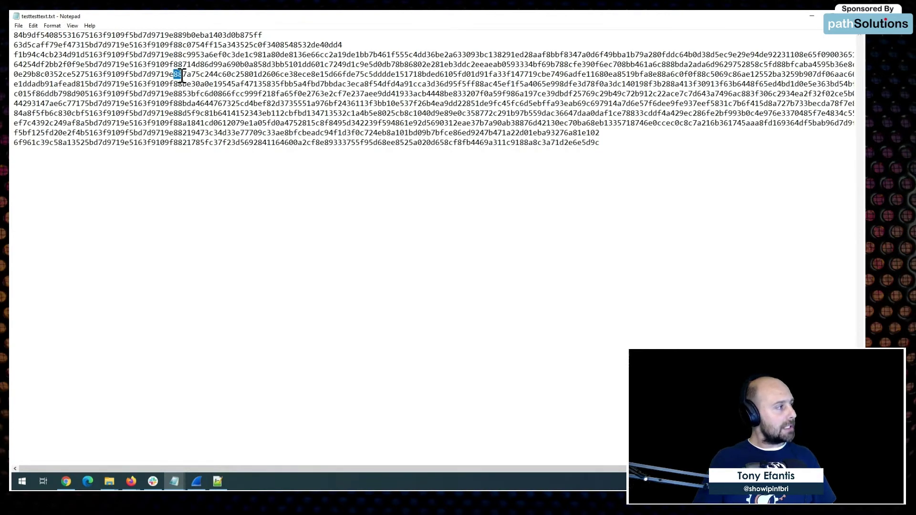
left_click_drag(176, 84, 184, 94)
left_click(179, 103)
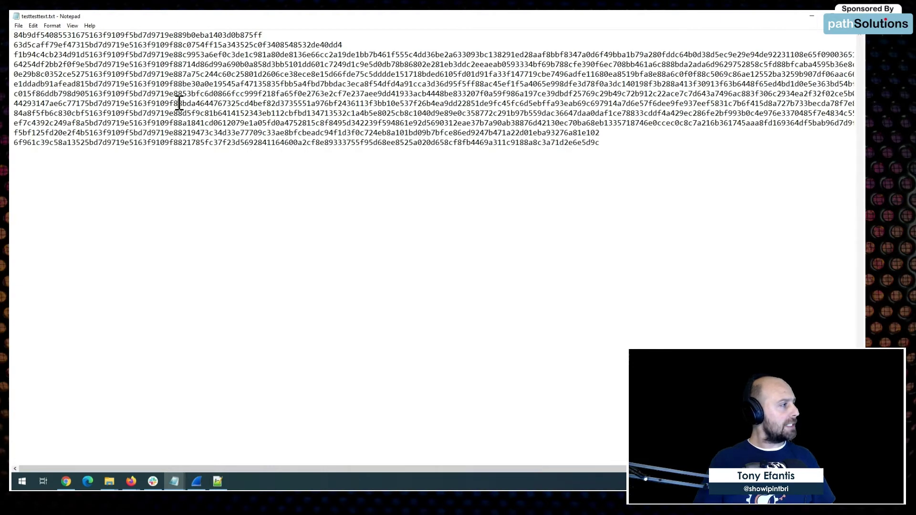
mouse_move(174, 123)
left_mouse_down()
mouse_move(184, 123)
mouse_move(180, 134)
left_mouse_up()
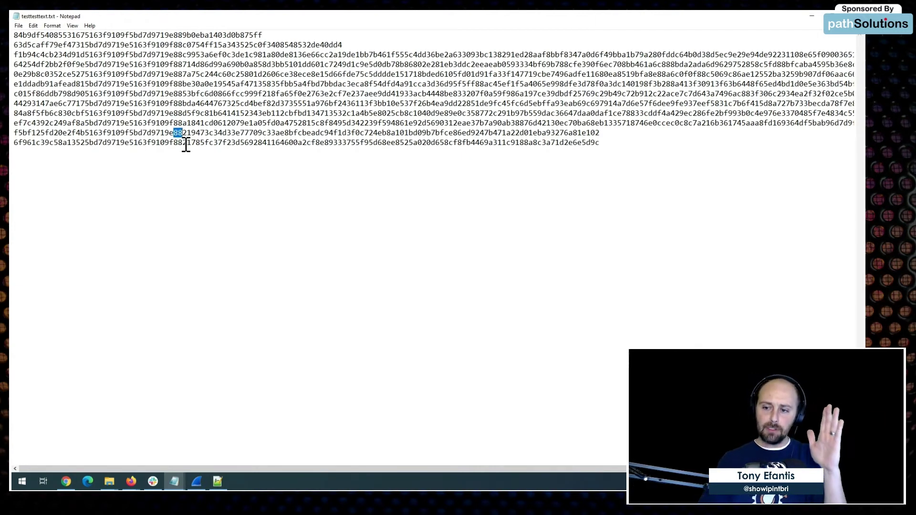
Step: Bring up testtestsrc.txt with the split source payloads and highlight "5bd7d9719e" in the first line
left_click(169, 486)
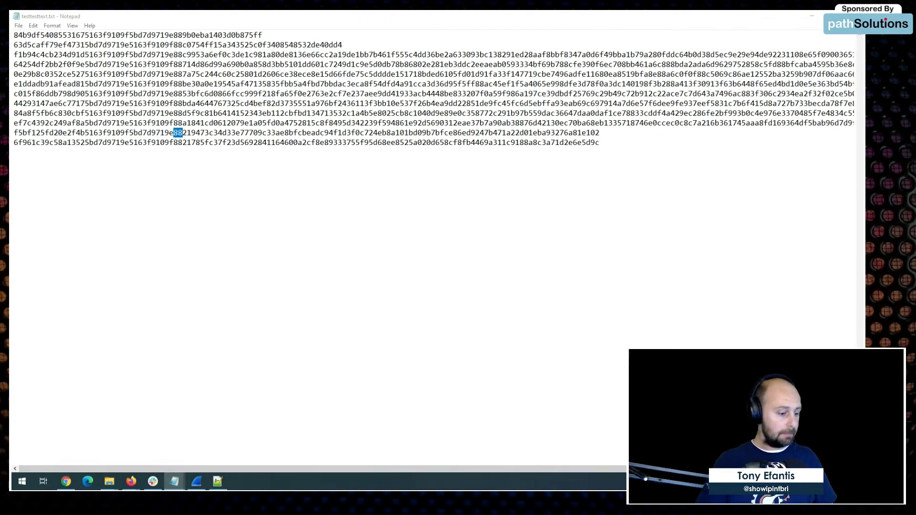
left_click_drag(215, 82, 255, 1)
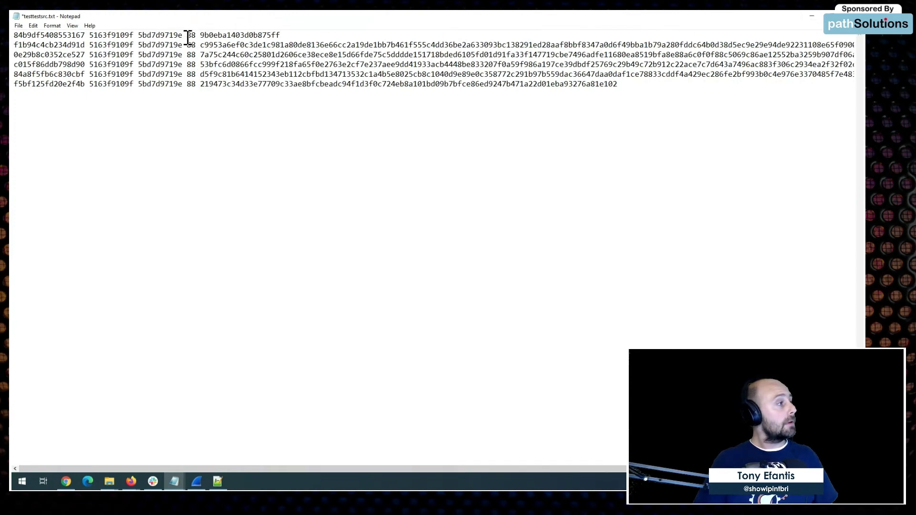
left_click_drag(185, 35, 139, 34)
Step: Open the testtestdst.txt window, place it just below the text lines of testtestsrc.txt and widen it to nearly full screen width
mouse_move(181, 482)
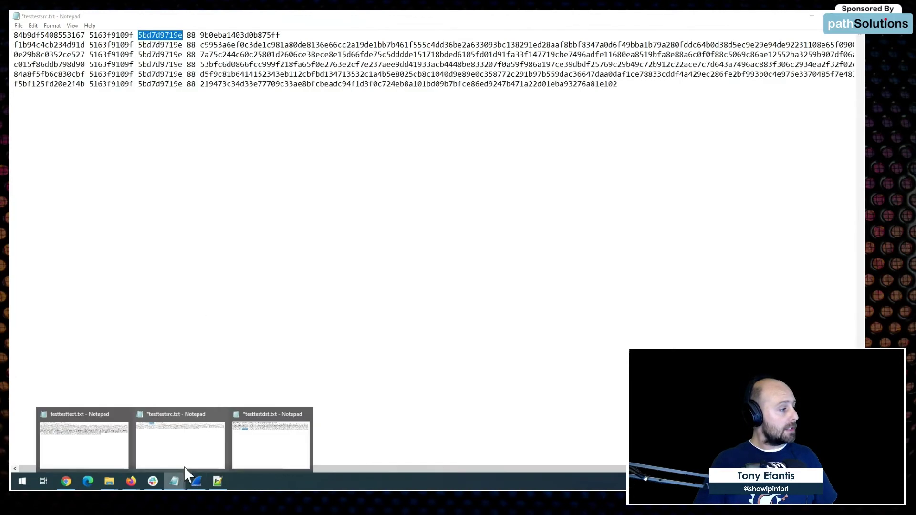
mouse_move(262, 451)
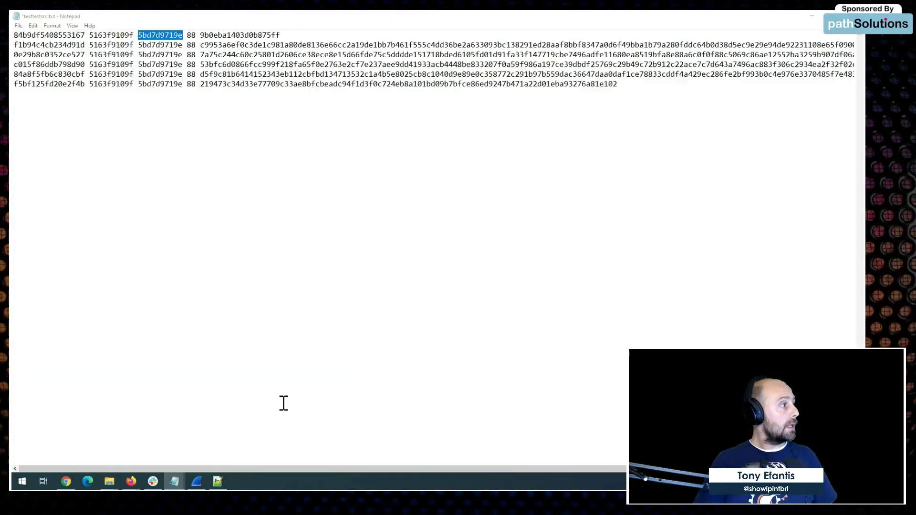
key("alt+Tab")
left_click_drag(253, 190, 215, 110)
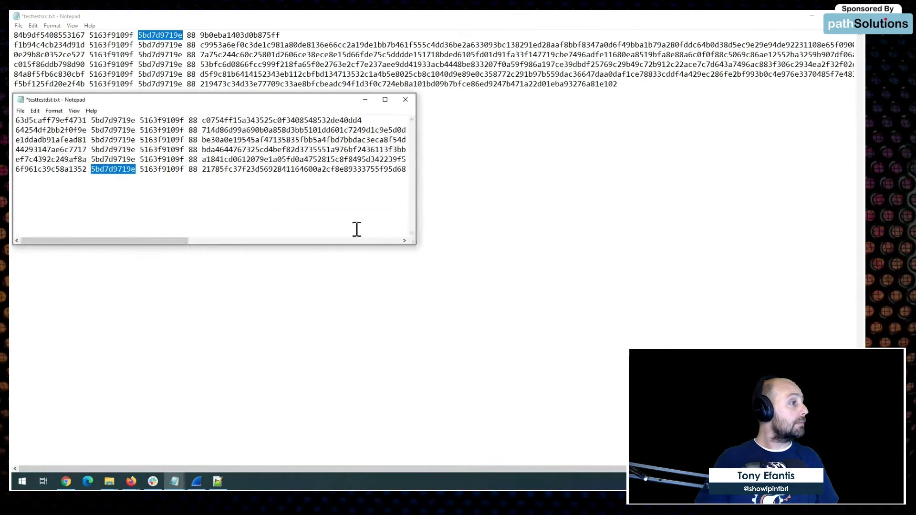
left_click_drag(418, 232, 857, 275)
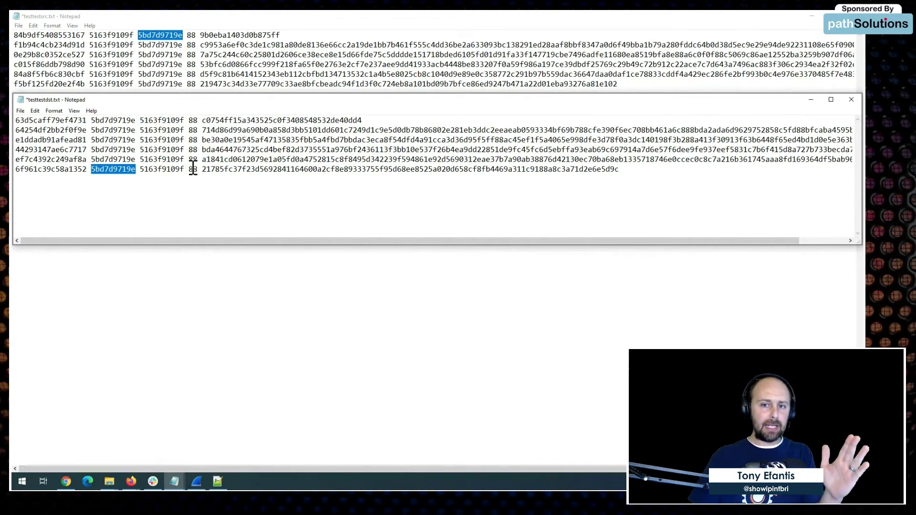
Step: Return to testtestsrc.txt and highlight "5bd7d9719e", then "5163f9109f", in the first line
left_click(182, 35)
left_click_drag(182, 35, 142, 38)
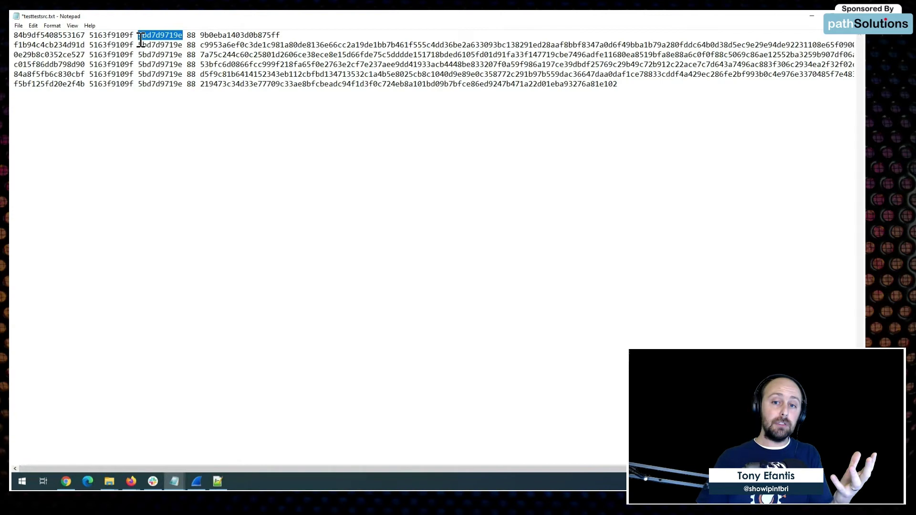
left_click_drag(141, 40, 88, 35)
left_click(130, 34)
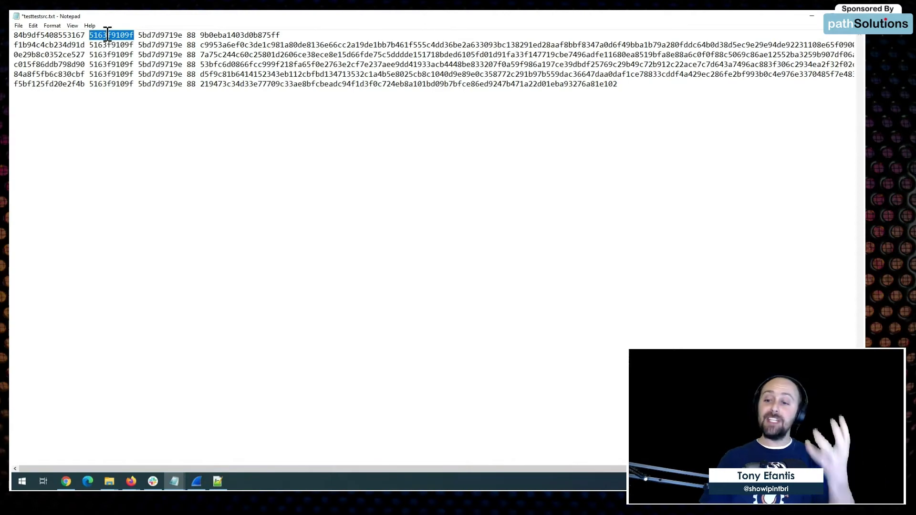
Step: Bring testtestdst.txt forward to compare its identifier columns, then return to the third line of testtestsrc.txt
left_click(180, 484)
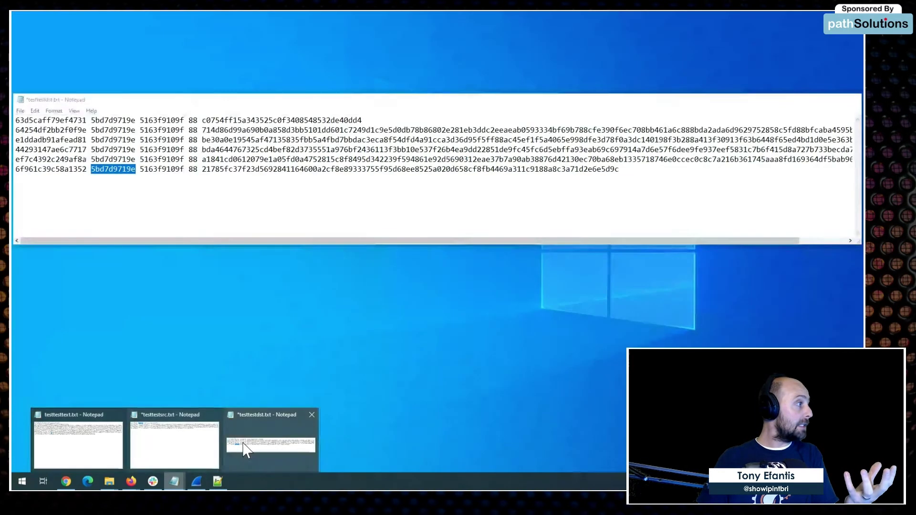
left_click(242, 446)
left_click(108, 55)
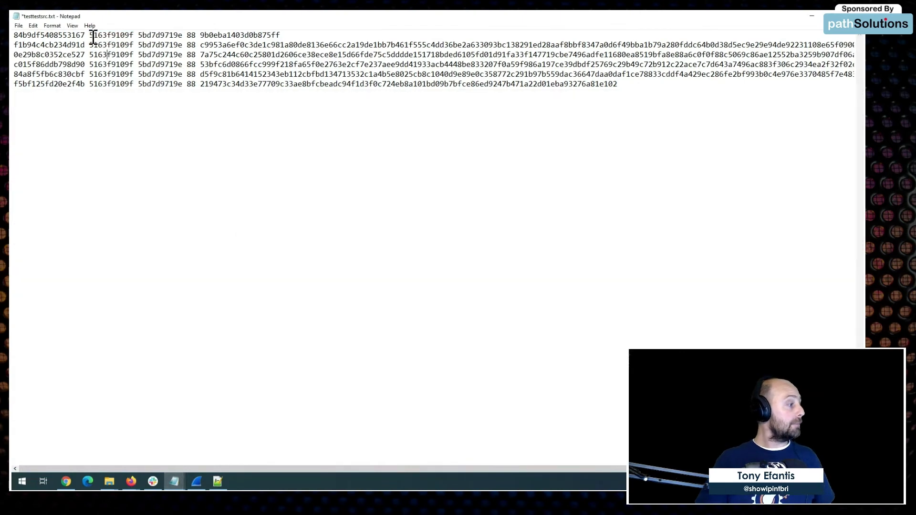
Step: Restore the maximized testtestsrc.txt window and widen it to match the testtestdst.txt window
left_click(176, 482)
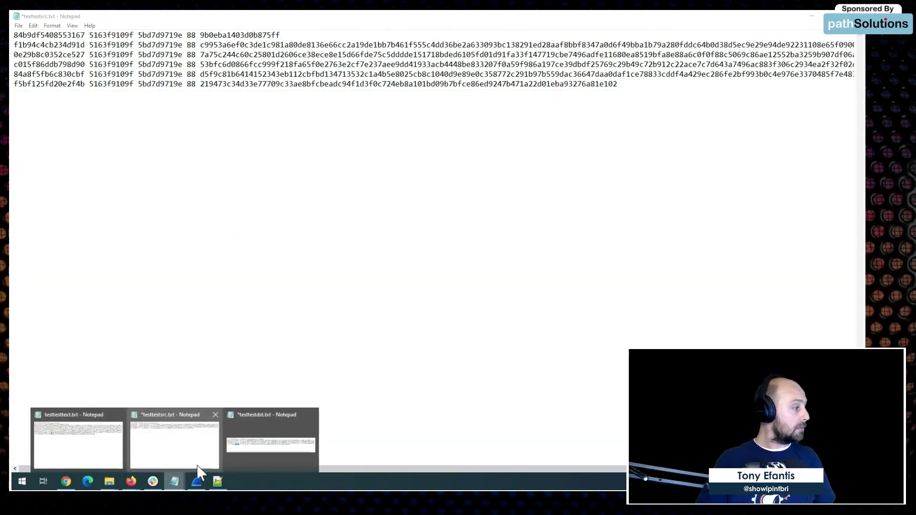
left_click(245, 451)
left_click(301, 27)
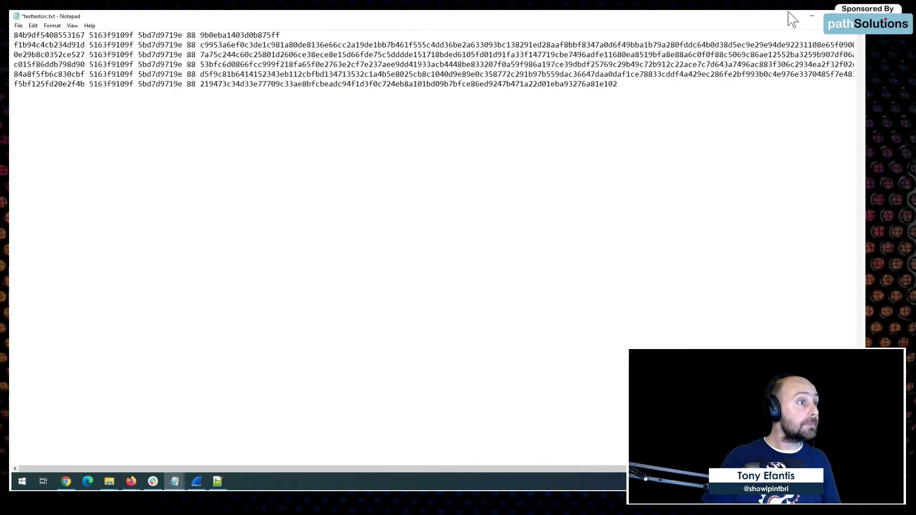
left_click(833, 15)
left_click_drag(418, 126, 862, 123)
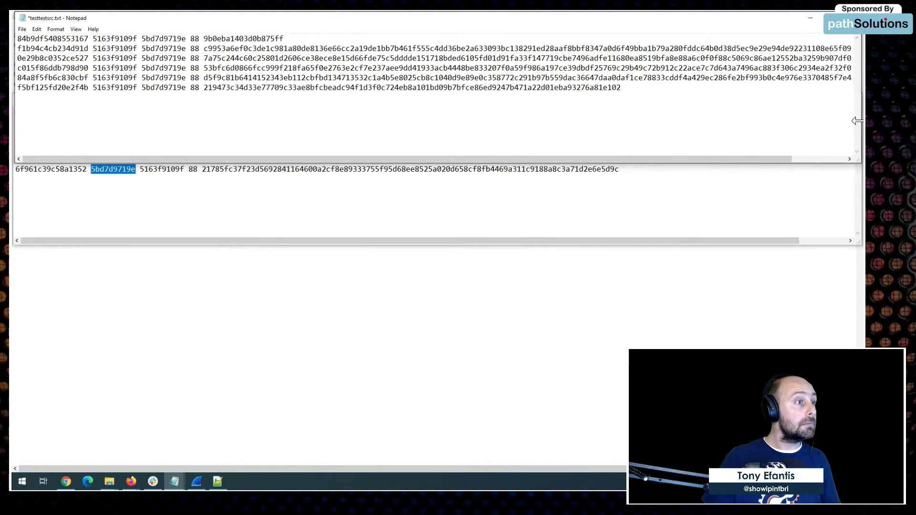
Step: Move testtestdst.txt slightly lower and shorten testtestsrc.txt so the two windows sit stacked with all lines readable
left_click(282, 241)
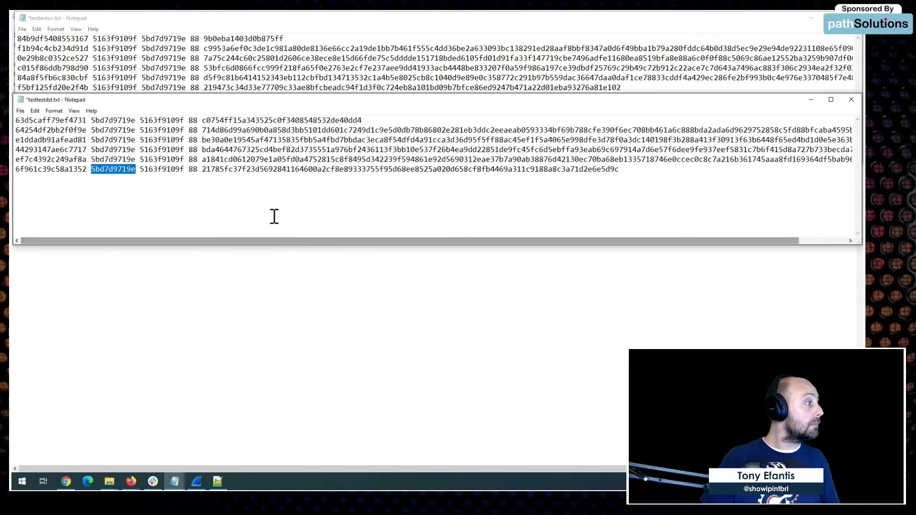
mouse_move(252, 109)
left_mouse_down()
mouse_move(257, 178)
mouse_move(251, 107)
mouse_move(253, 114)
left_mouse_up()
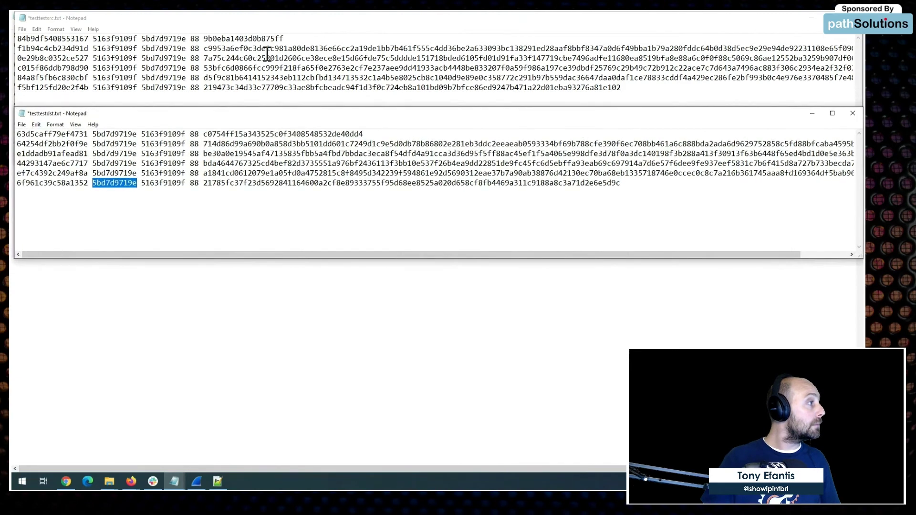
left_click(264, 29)
left_click_drag(310, 162, 304, 106)
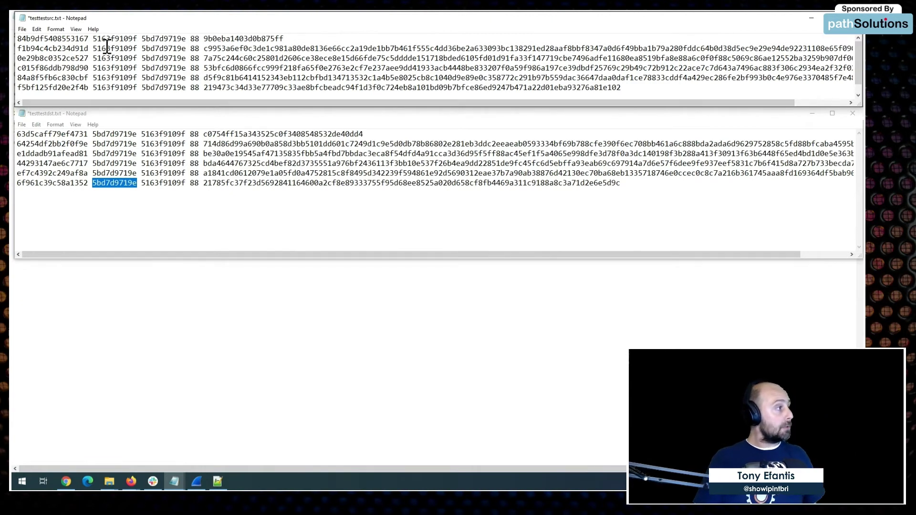
Step: Highlight "5163f9109f" in the first line of both files, followed by "5bd7d9719e" in testtestsrc.txt, to compare the swapped identifier columns
left_click_drag(95, 40, 137, 40)
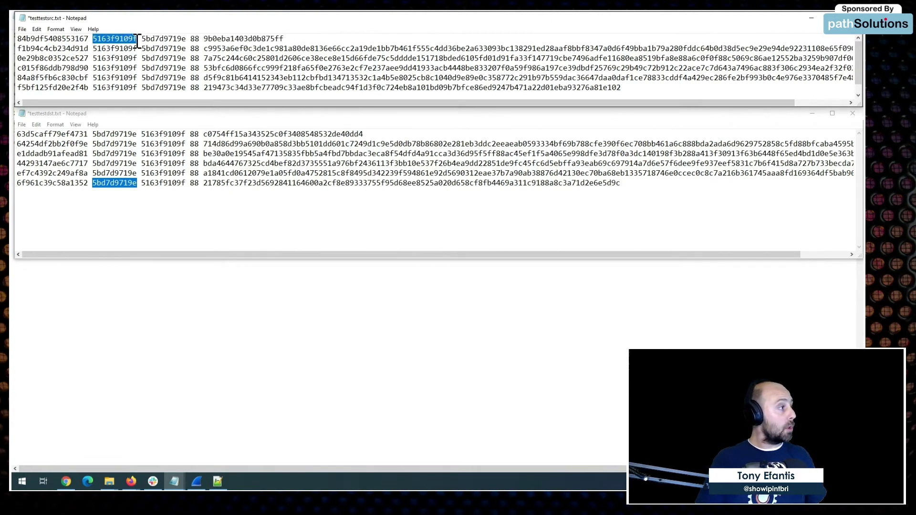
left_click_drag(142, 134, 185, 135)
left_click_drag(143, 38, 186, 38)
mouse_move(136, 144)
left_mouse_down()
mouse_move(92, 144)
mouse_move(137, 144)
left_mouse_up()
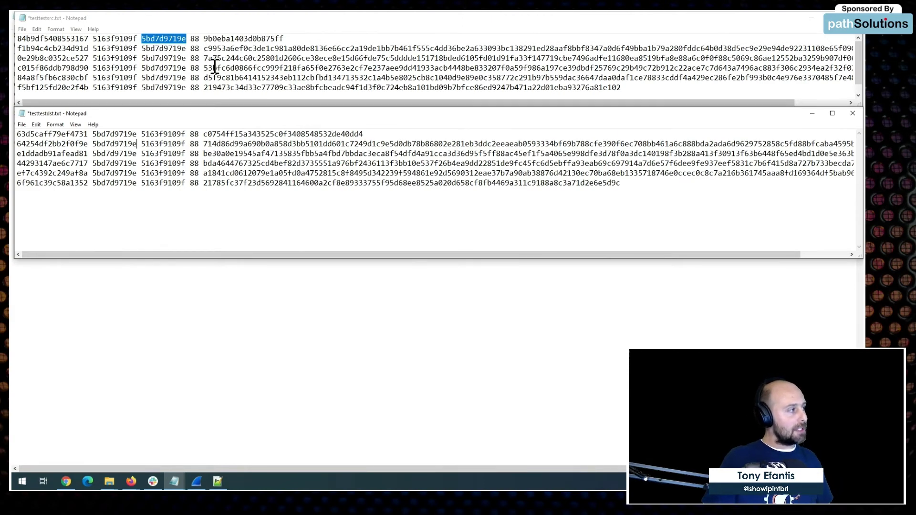
Step: Highlight the payload data after "88" in the fourth and fifth lines of testtestsrc.txt and check the line ends in both files
left_click_drag(206, 68, 837, 76)
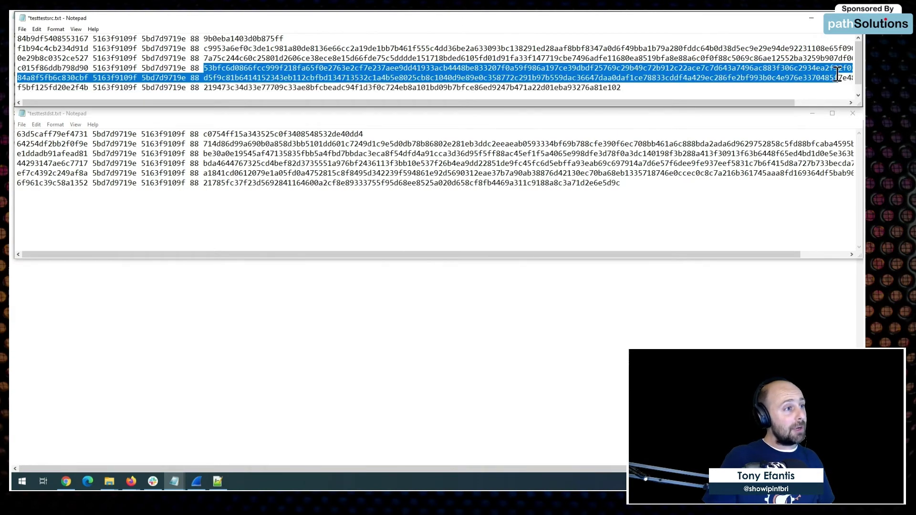
left_click_drag(751, 109, 805, 111)
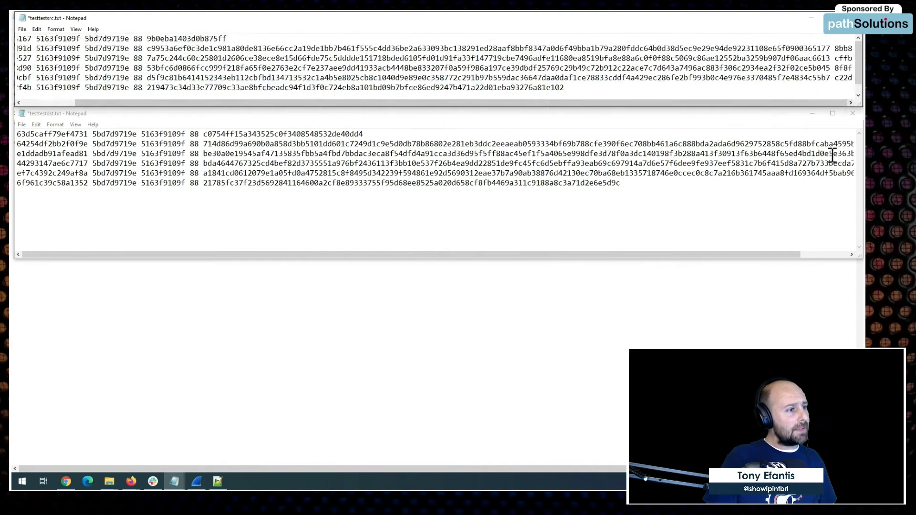
left_click_drag(787, 254, 854, 245)
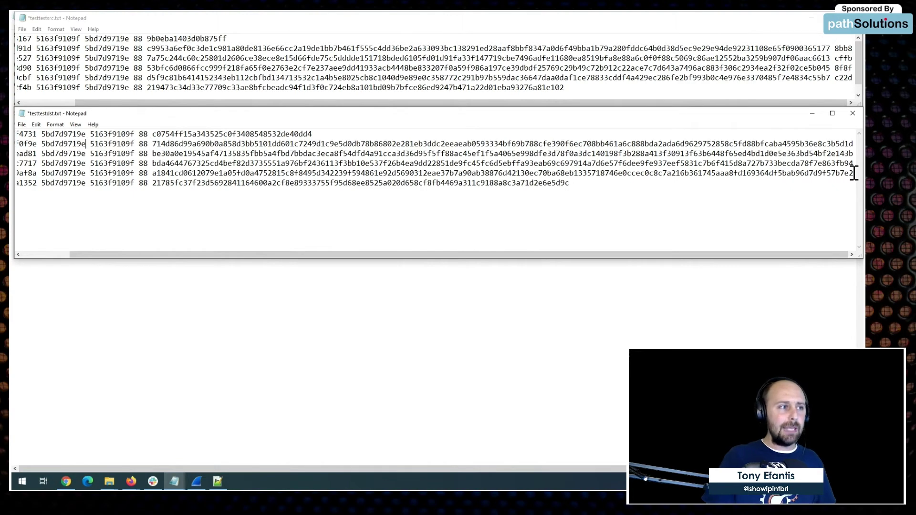
Step: Highlight the data after "88" in the fourth, third and second lines of testtestdst.txt, then return to the line beginnings
mouse_move(854, 174)
left_mouse_down()
mouse_move(160, 185)
mouse_move(156, 177)
mouse_move(507, 153)
mouse_move(792, 174)
mouse_move(853, 163)
left_mouse_up()
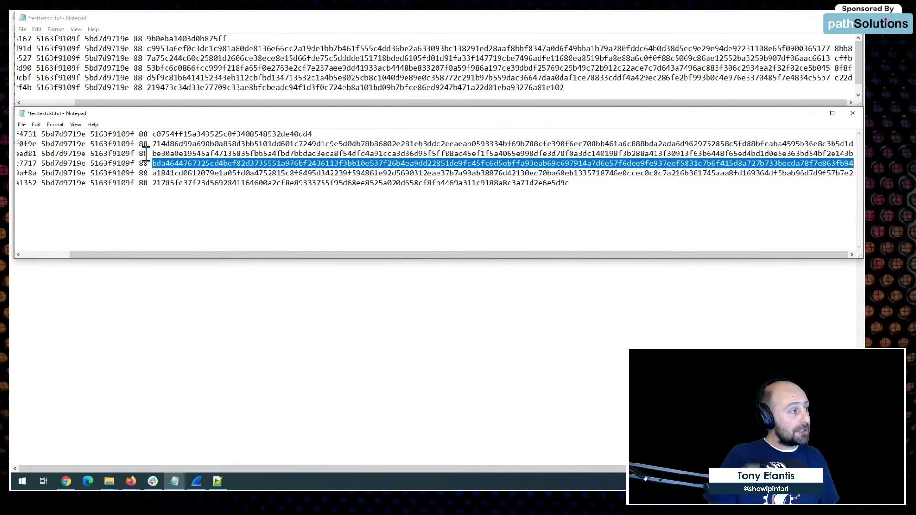
key("Delete")
left_click_drag(153, 154, 636, 168)
key("ctrl+z")
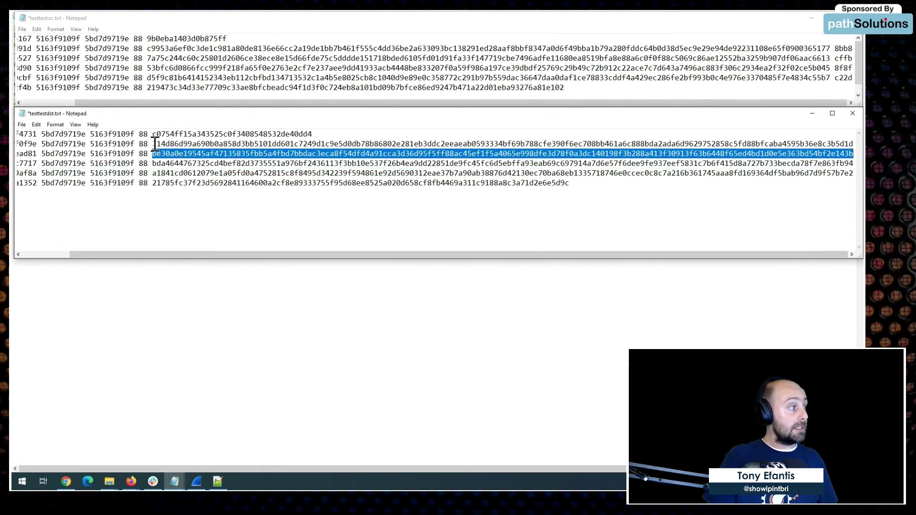
left_click_drag(153, 143, 847, 152)
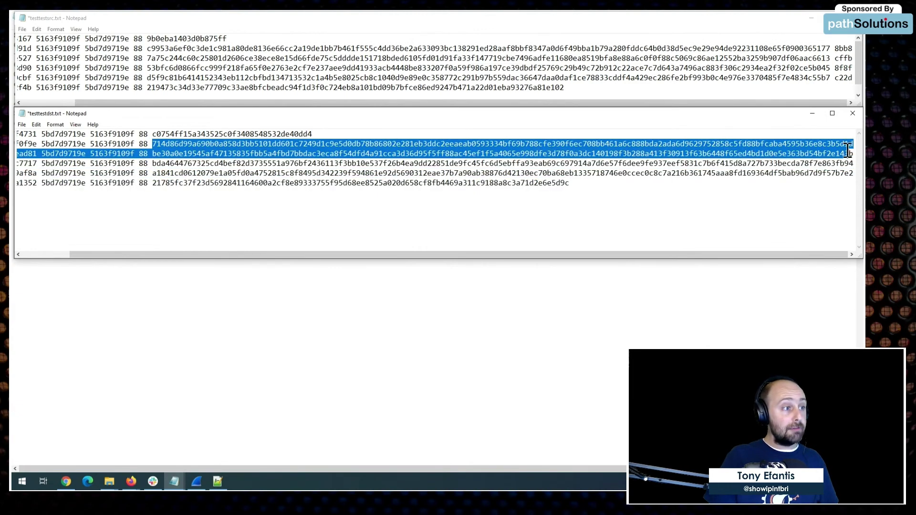
left_click_drag(773, 256, 681, 245)
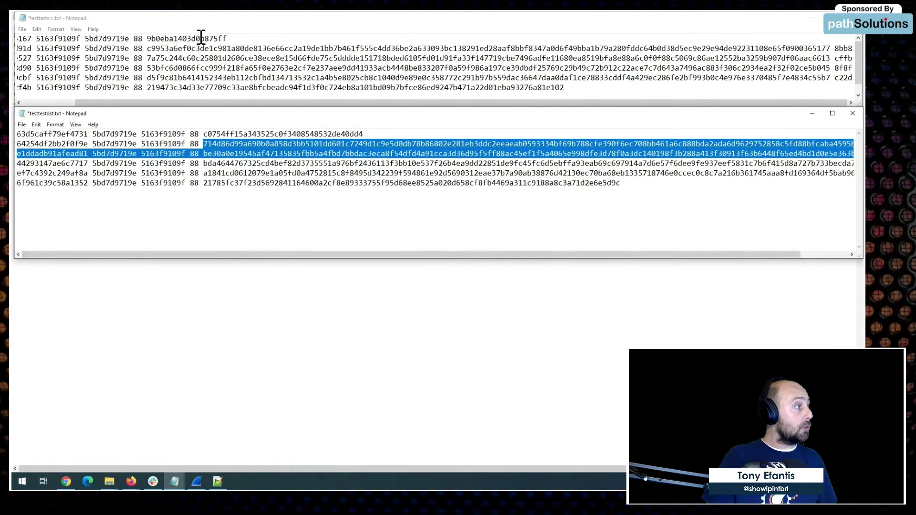
Step: Highlight the leading value "f5bf125fd20e2f4b" in the last line of testtestsrc.txt
left_click(214, 29)
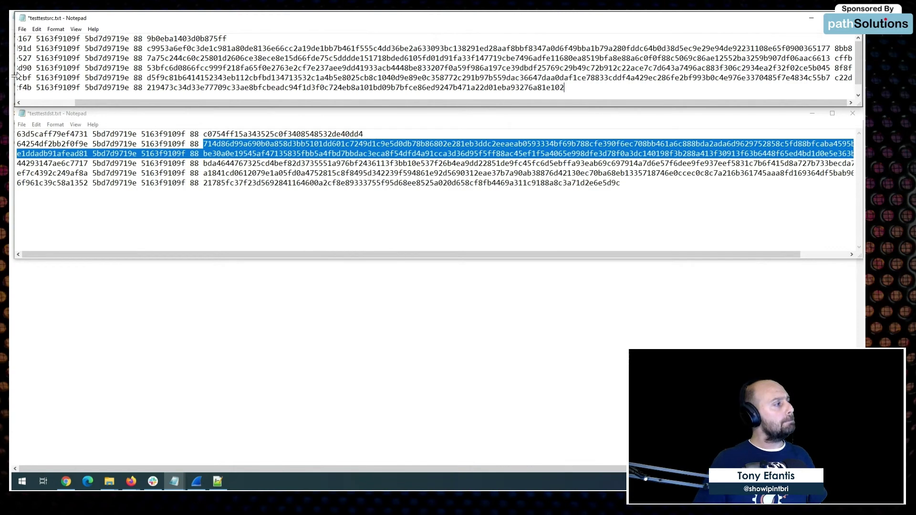
left_click_drag(229, 100, 176, 102)
left_click_drag(89, 88, 23, 84)
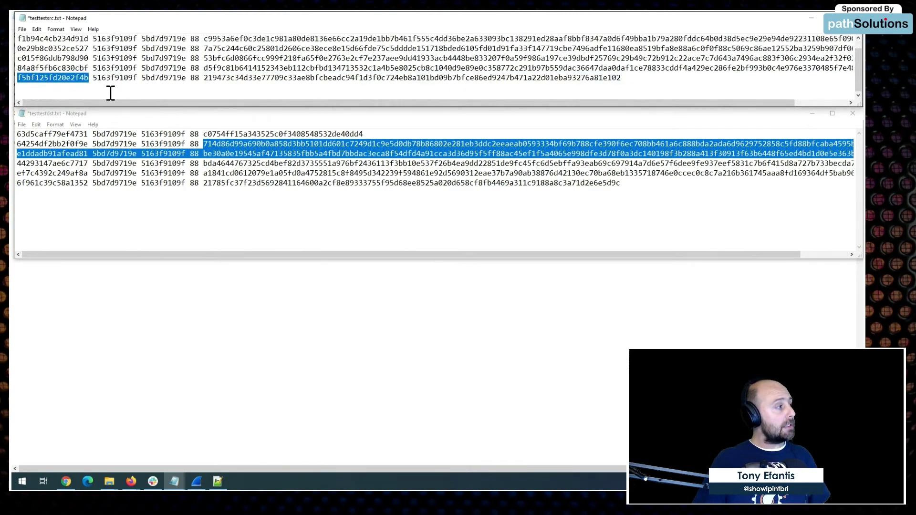
left_click(117, 254)
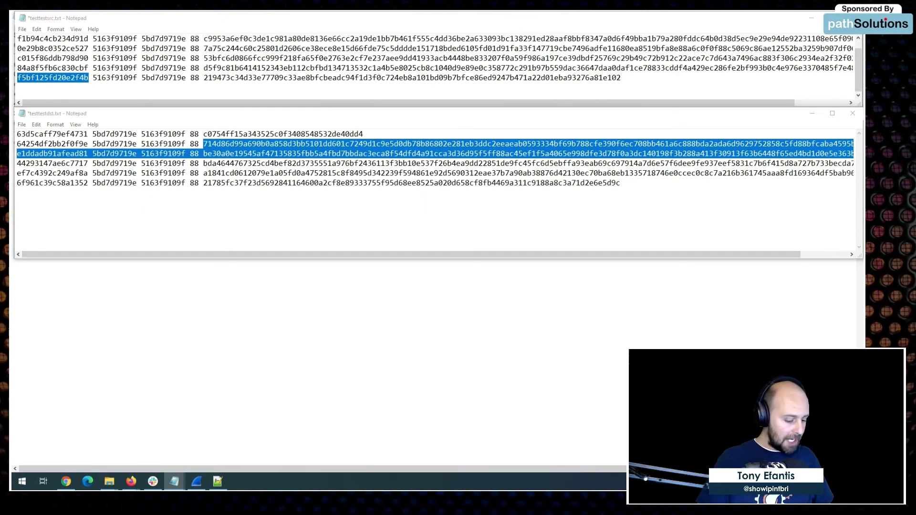
Step: Switch to Notepad++ with zttap300.inf open, maximize its window and enlarge the text for easier reading
key("alt+Tab")
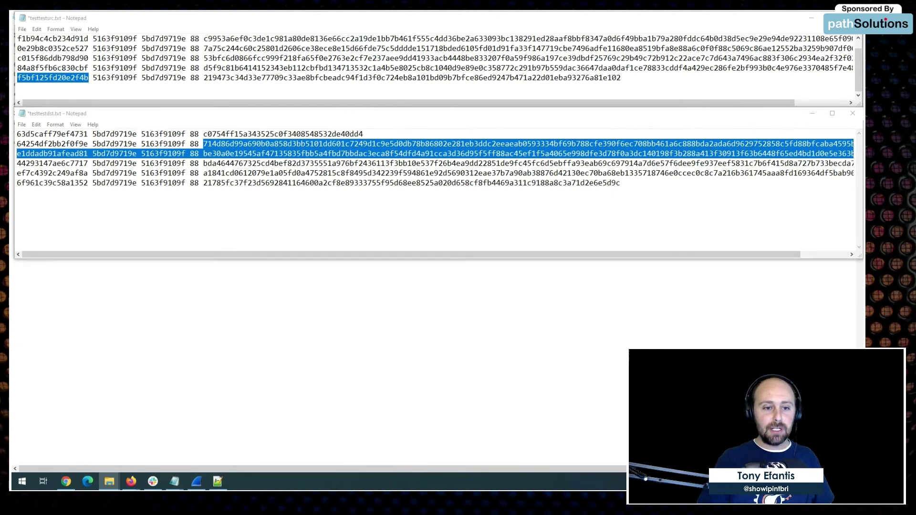
key("alt+Tab")
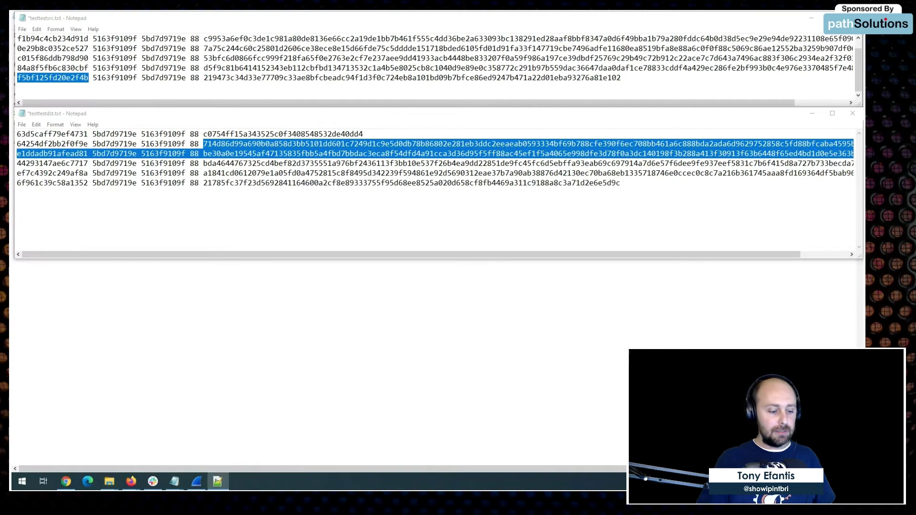
key("alt+Tab")
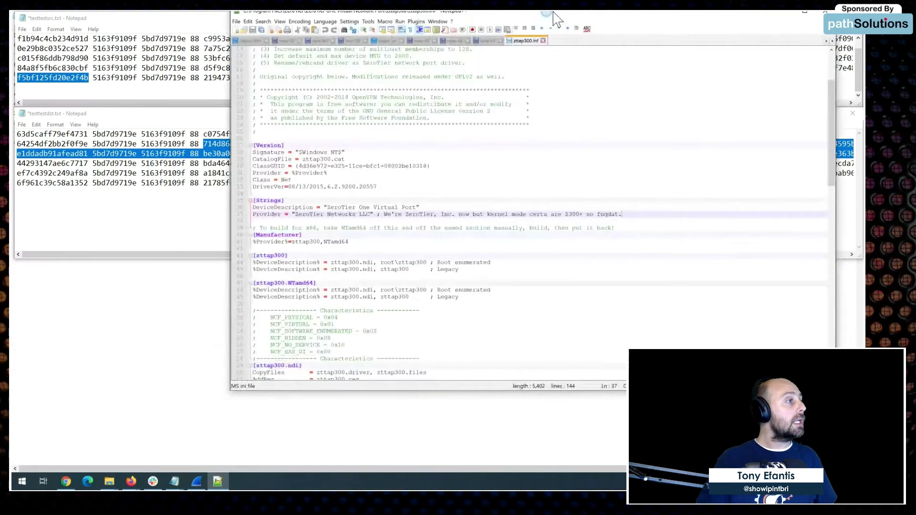
double_click(552, 16)
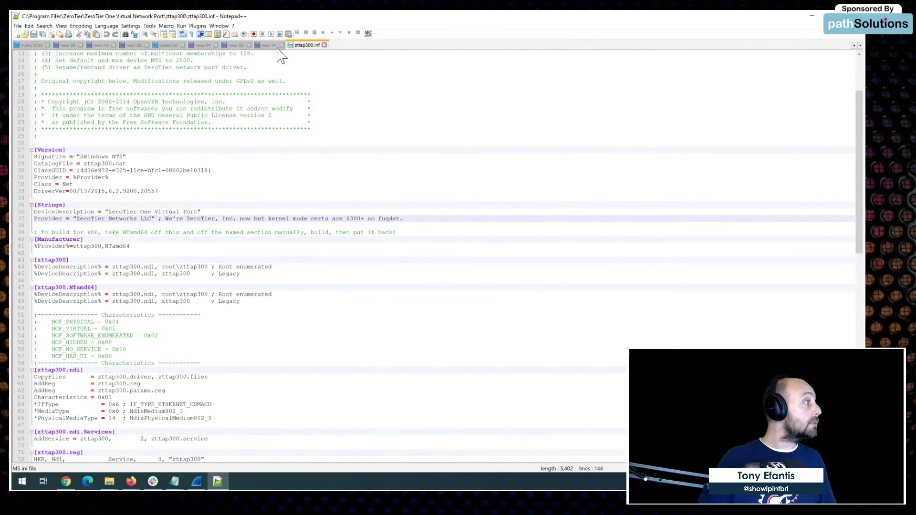
left_click(144, 33)
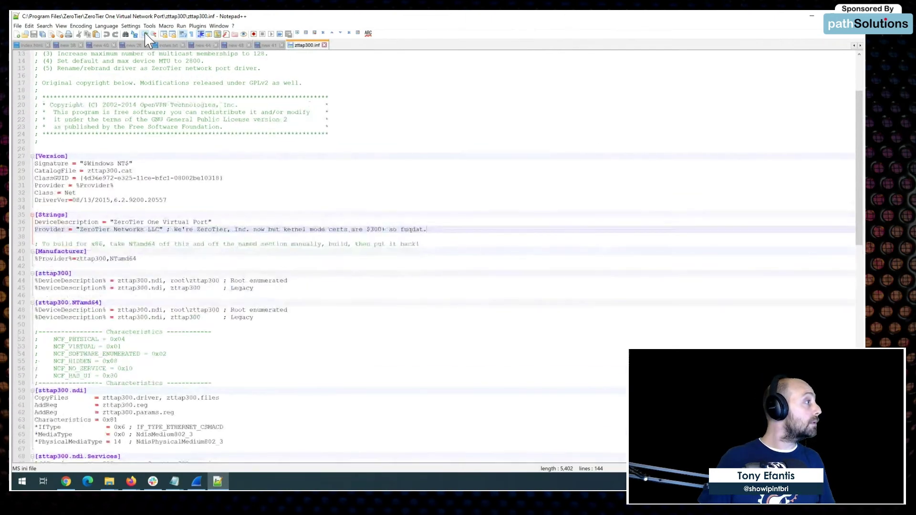
left_click(145, 34)
left_click(145, 34)
left_click(145, 35)
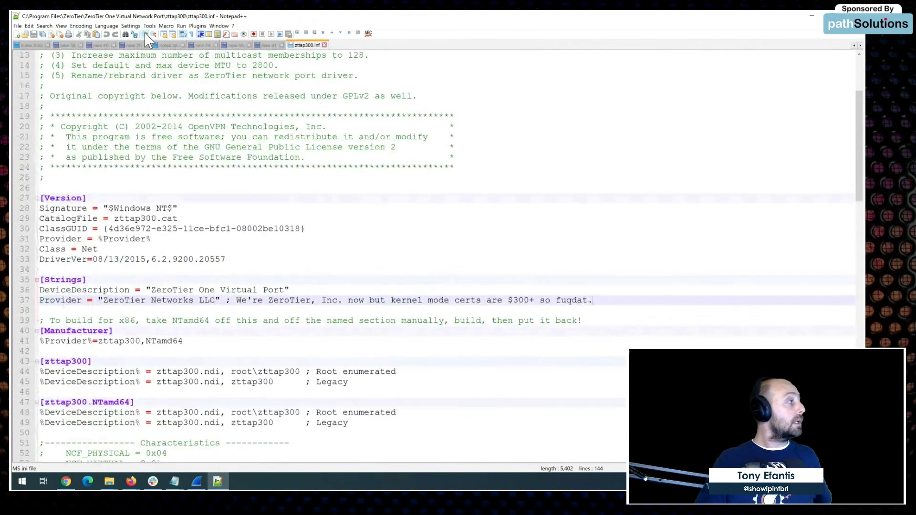
Step: Examine the zttap300.inf header notes and trace the Provider line's comment about kernel mode certs under [Strings]
scroll(219, 163, "up", 4)
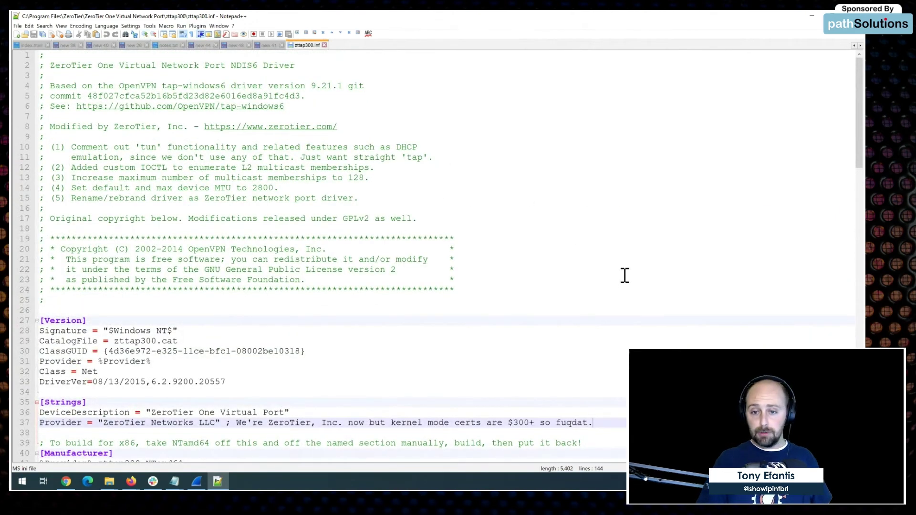
scroll(602, 293, "down", 2)
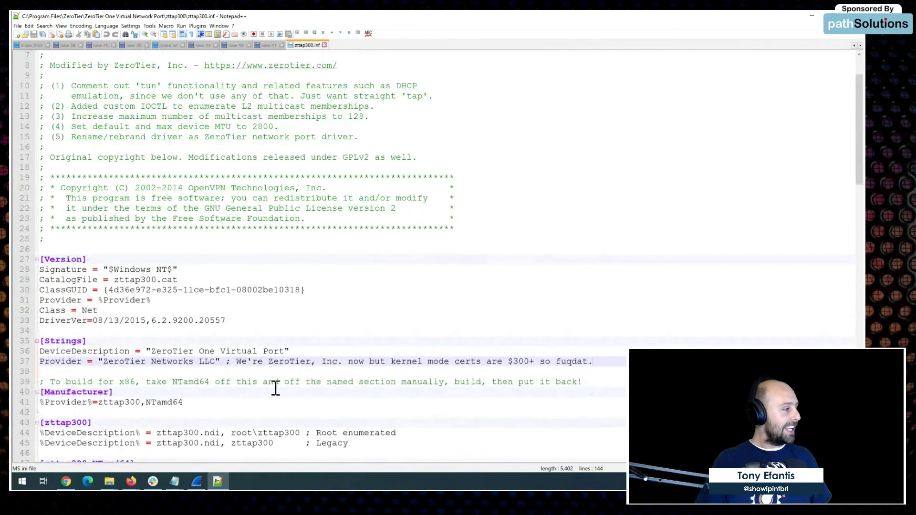
left_click_drag(45, 364, 598, 363)
left_click(598, 364)
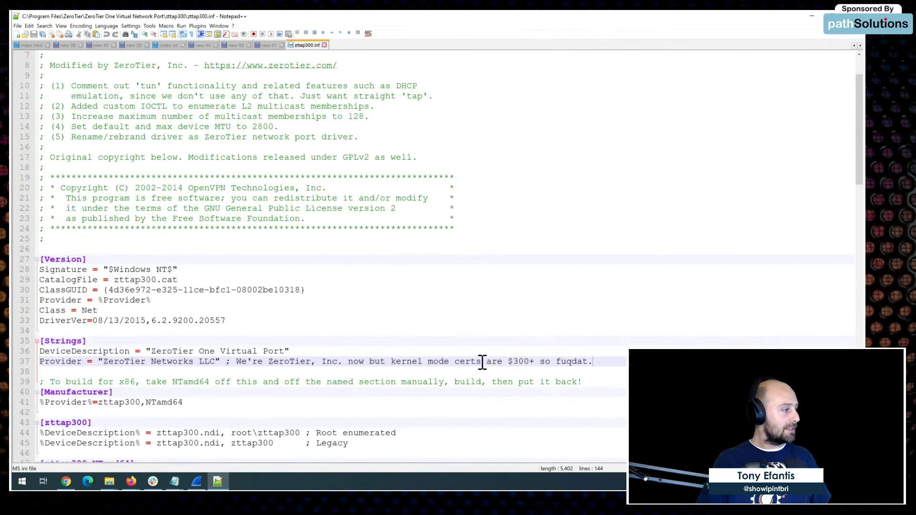
left_click_drag(110, 362, 590, 368)
left_click(590, 367)
Step: Highlight the 'ndis5' comment on the UpperRange line of [zttap300.reg], then close zttap300.inf and minimize Notepad++
scroll(602, 339, "down", 2)
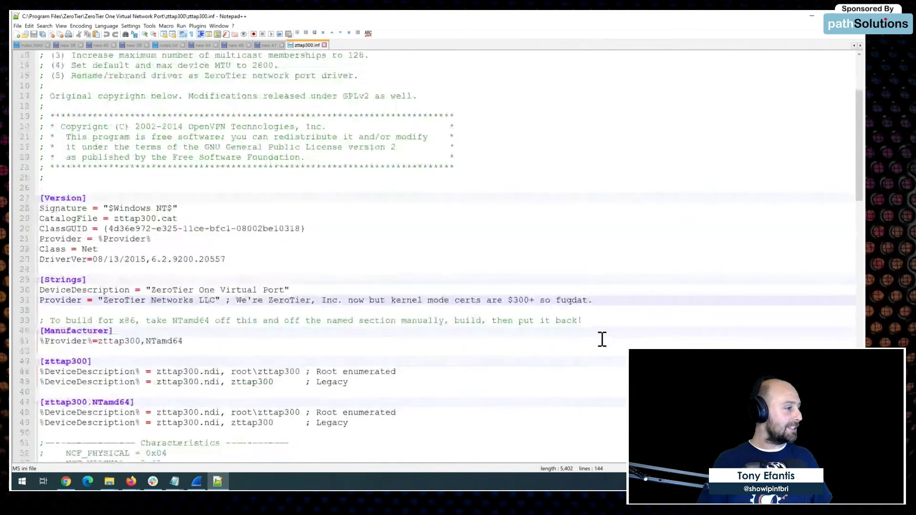
scroll(602, 339, "down", 1)
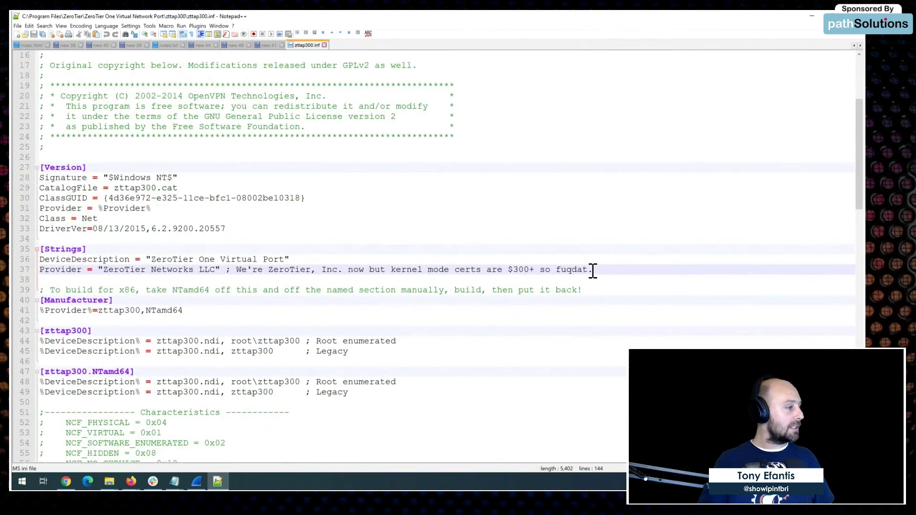
scroll(593, 270, "down", 3)
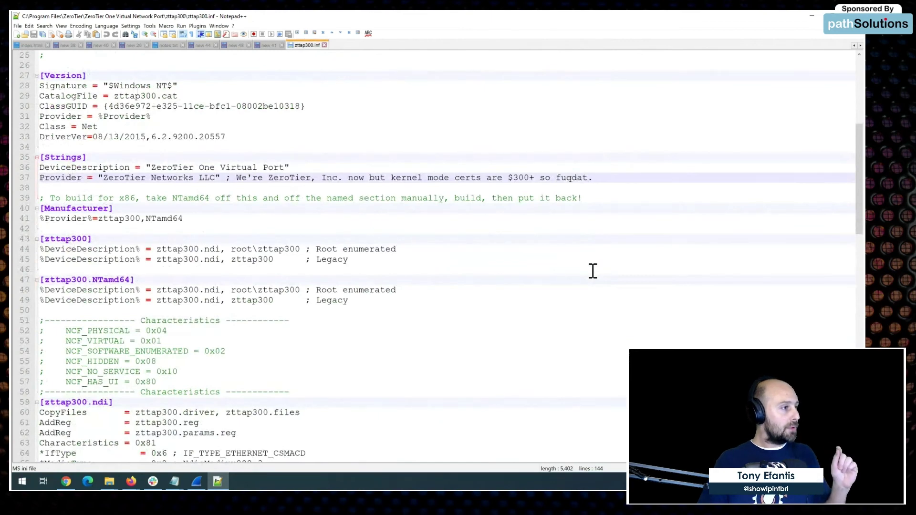
scroll(593, 271, "down", 3)
scroll(593, 271, "down", 4)
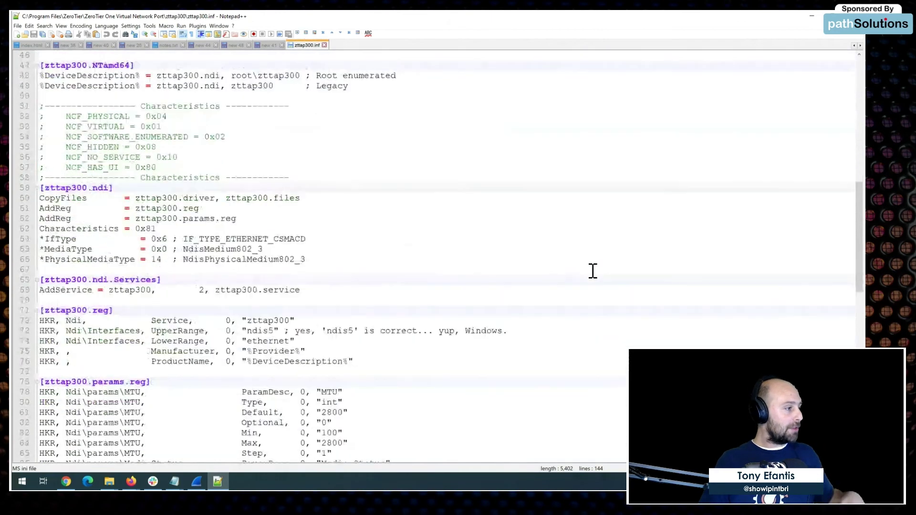
left_click_drag(243, 331, 501, 331)
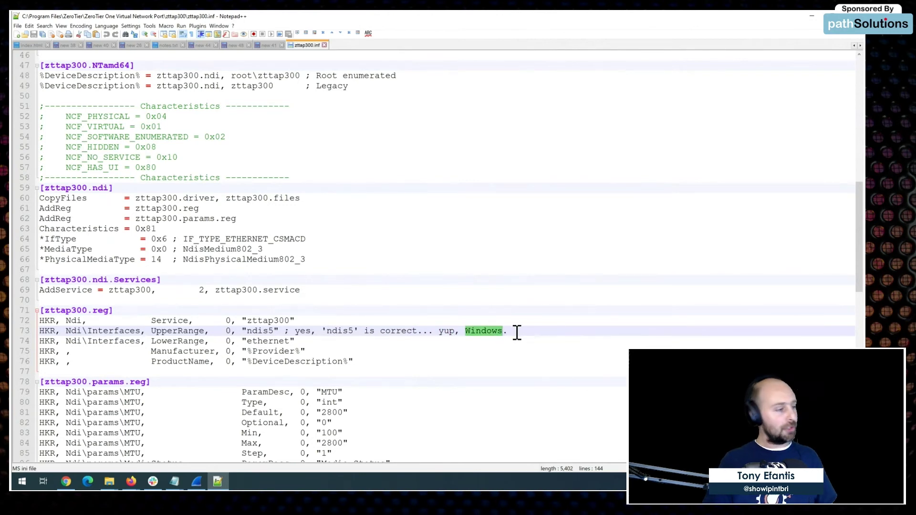
left_click(325, 45)
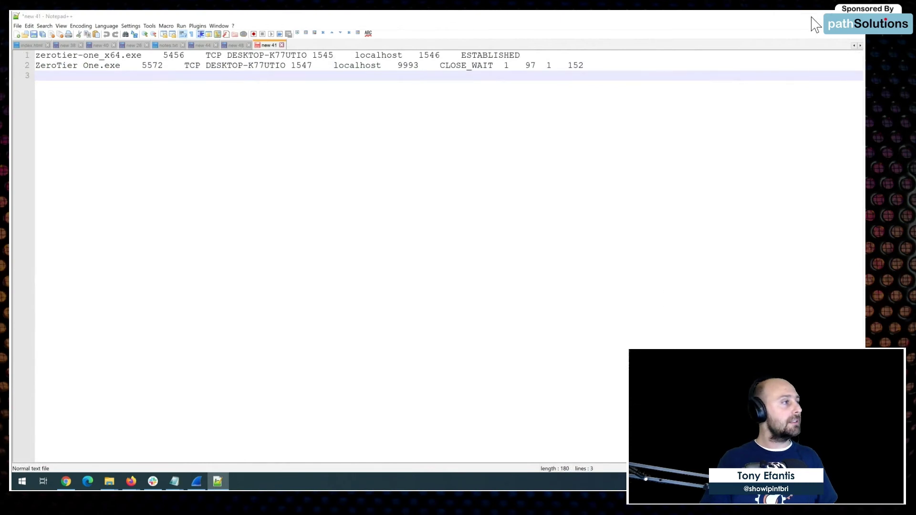
left_click(812, 17)
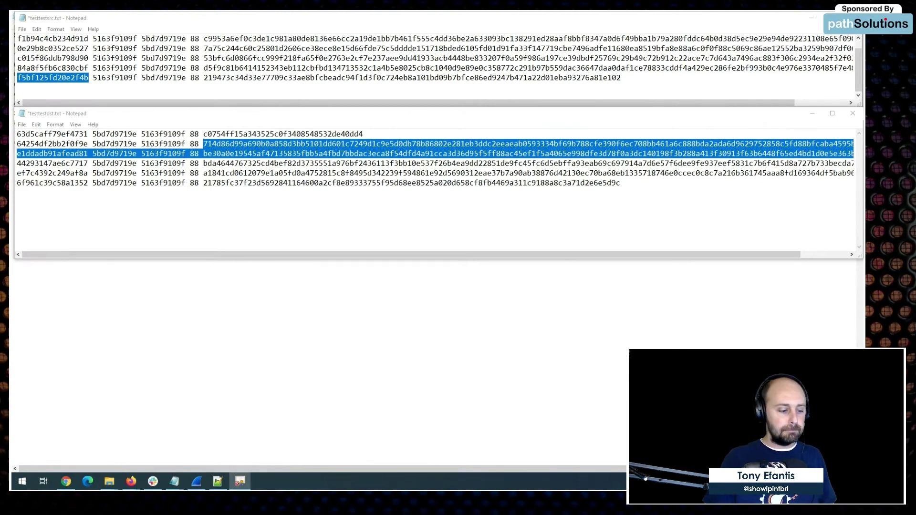
Step: Move the ZeroTier Networks LLC certificate dialog into view, inspect its certification path and close it
left_click_drag(752, 303, 338, 62)
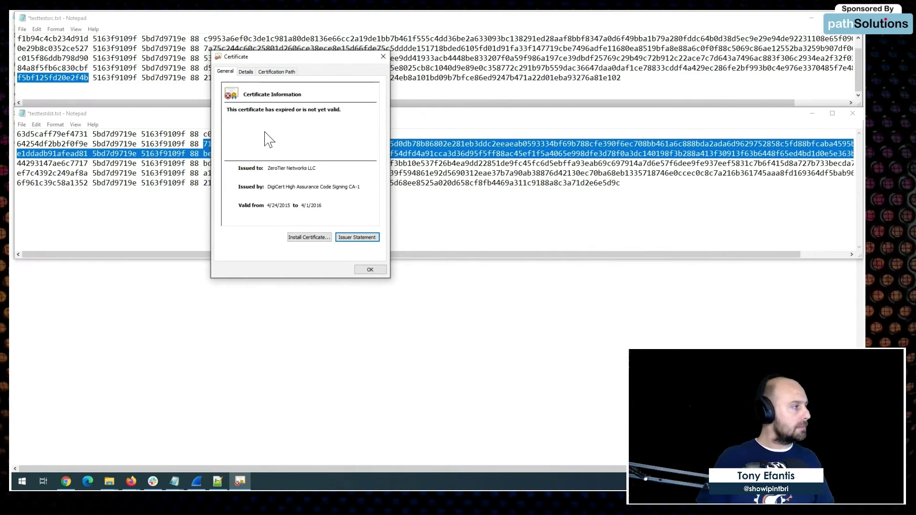
key("shift+Tab")
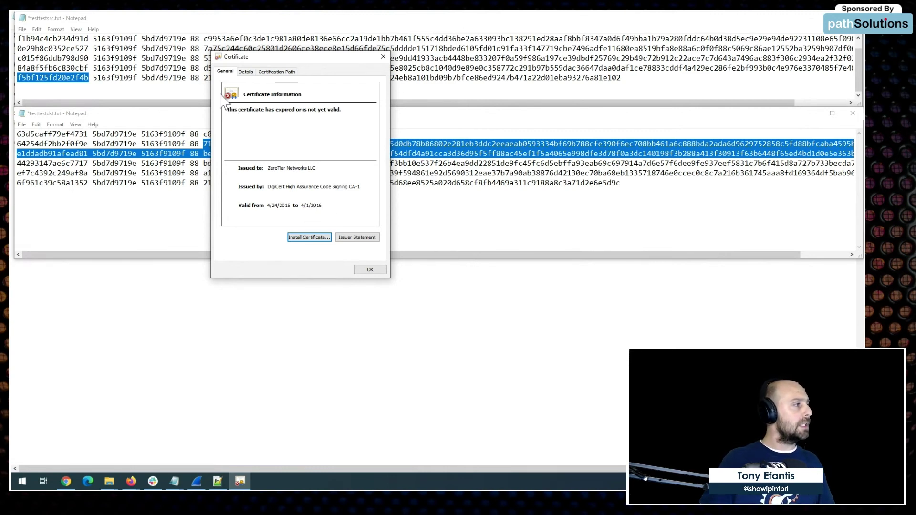
left_click(276, 72)
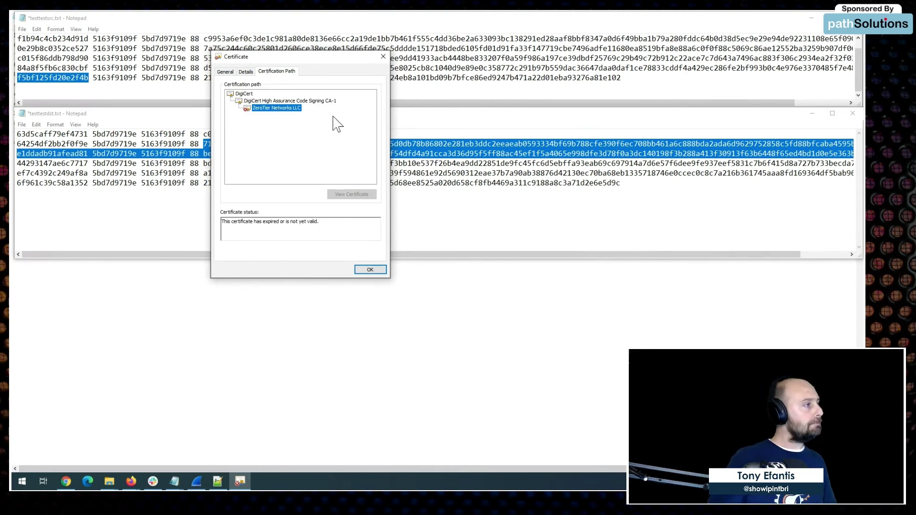
left_click(383, 57)
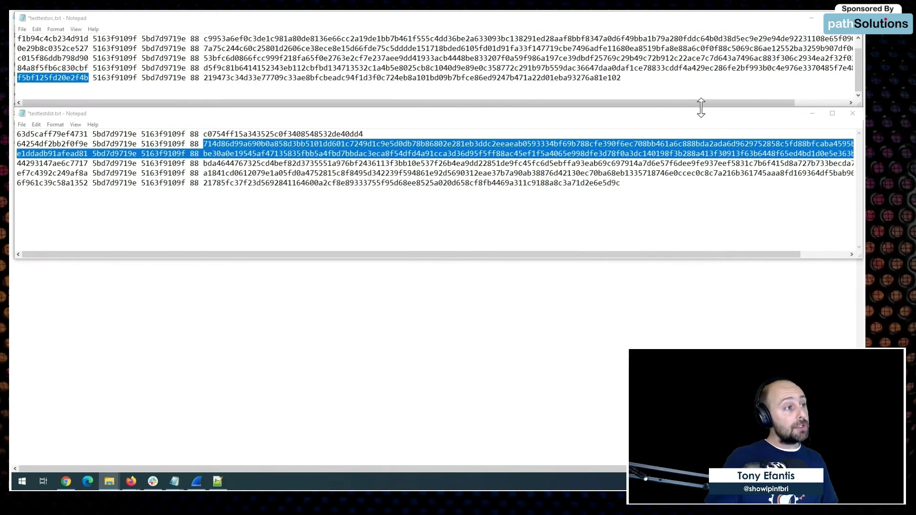
Step: Bring testtestdst.txt forward and shorten its window to end just below the last text line
left_click(711, 124)
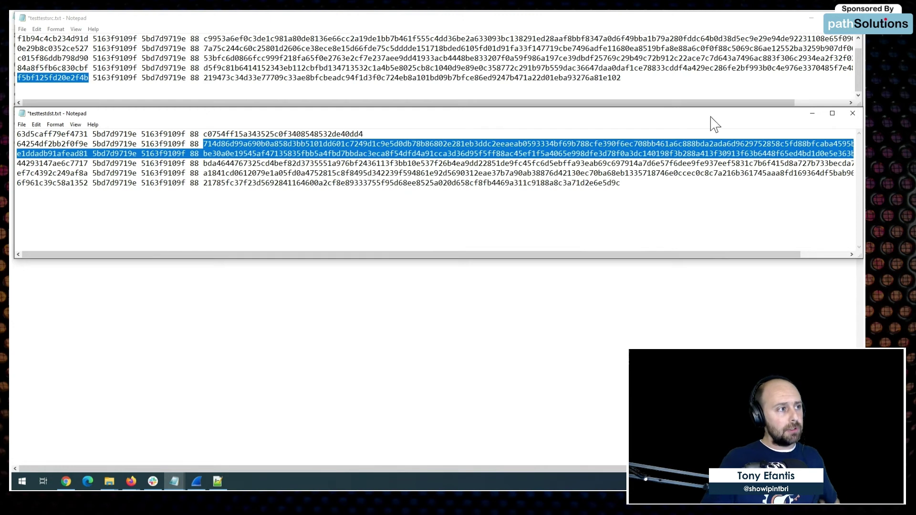
left_click_drag(805, 259, 798, 215)
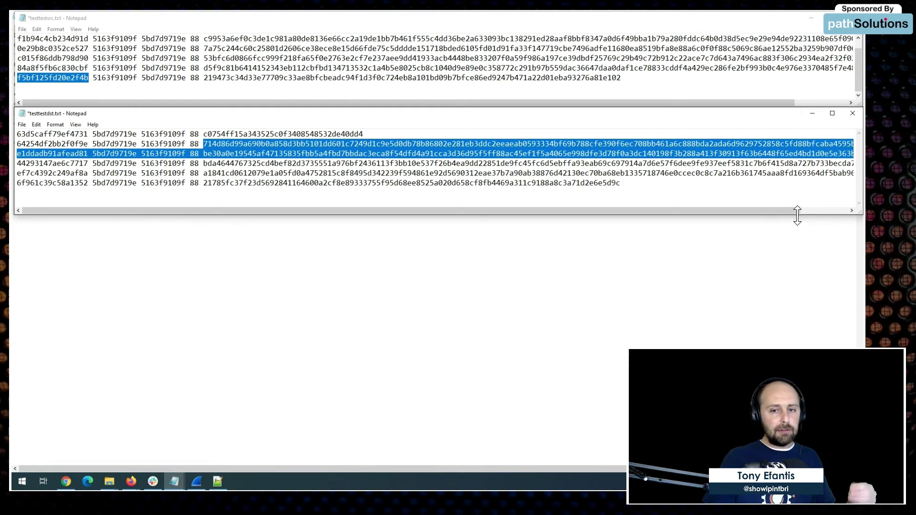